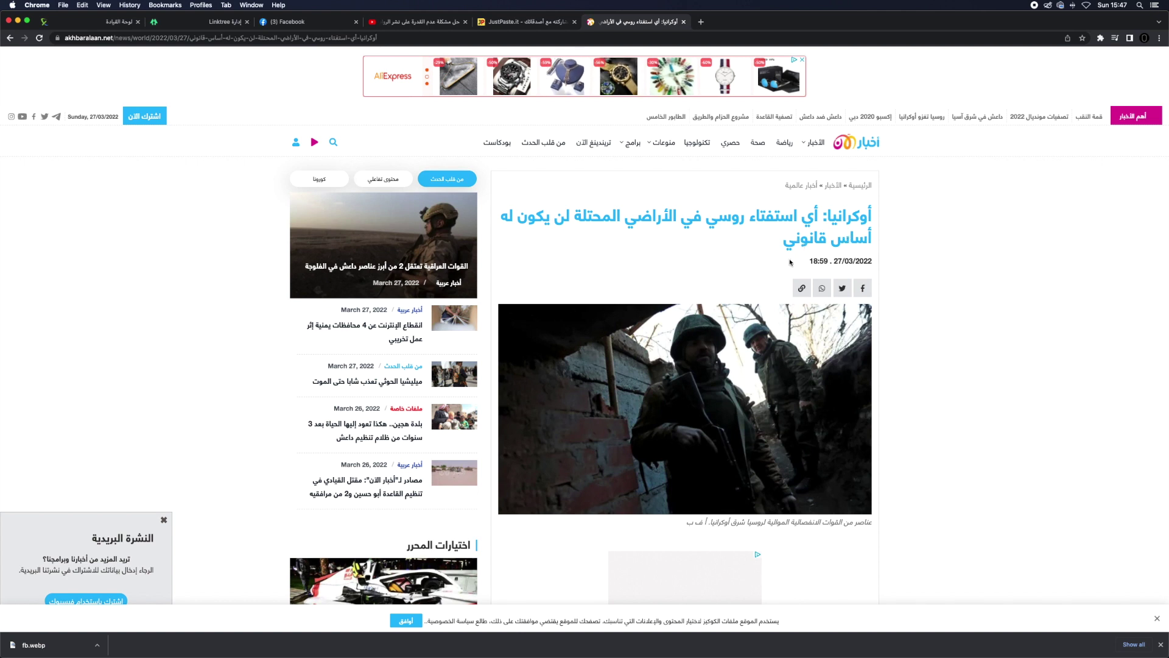
Step: Copy the full web address of the Ukraine news article on akhbaralaan.net
scroll(684, 194, "down", 3)
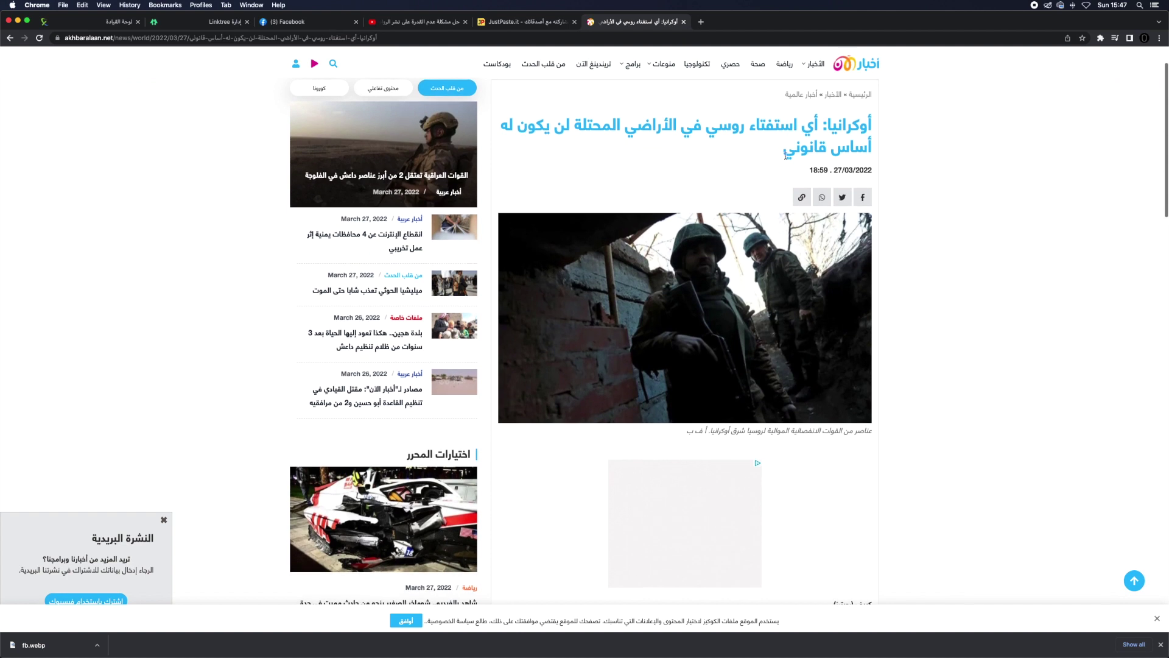
scroll(690, 187, "up", 1)
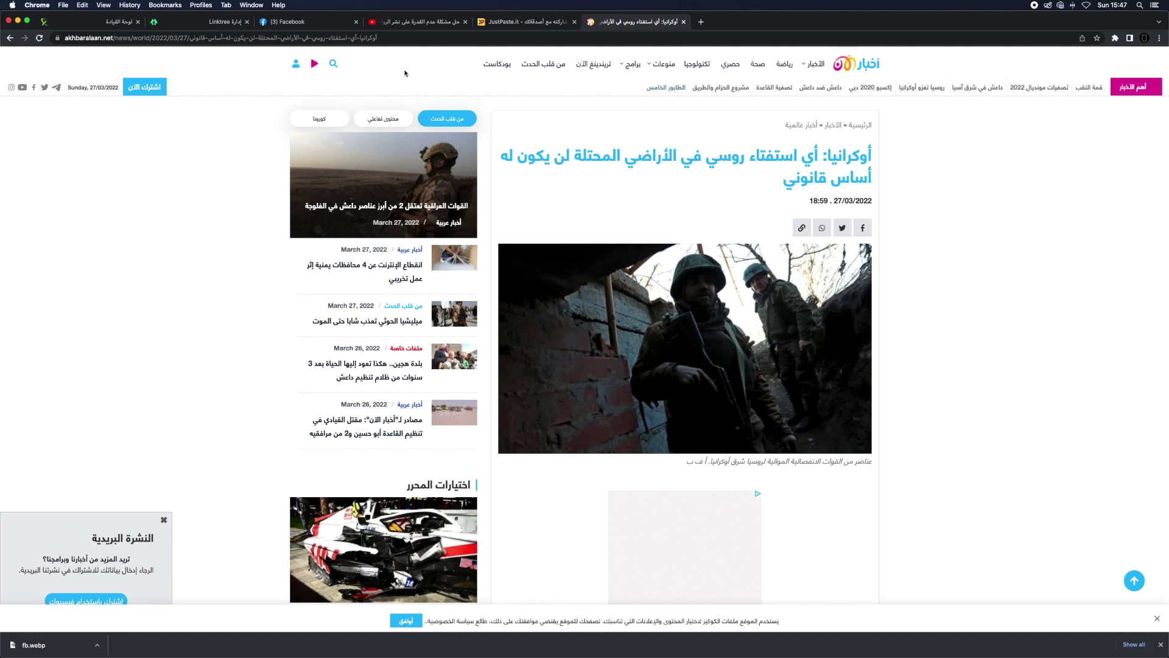
right_click(367, 39)
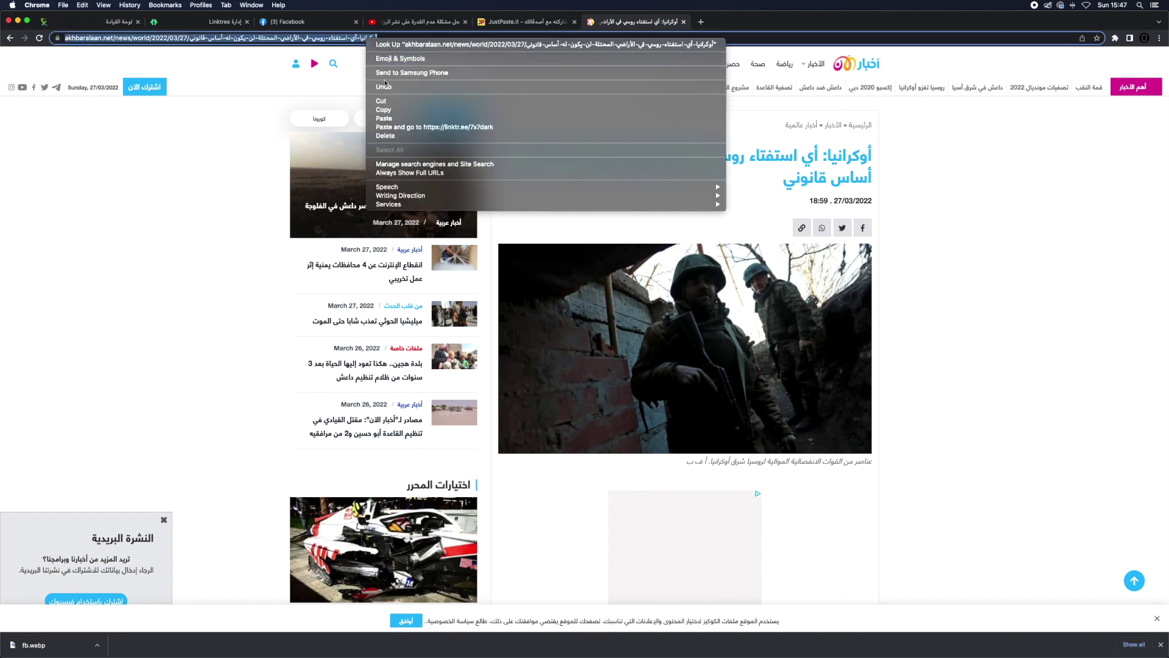
left_click(384, 109)
Step: Switch to exe.io, create a new short link from the copied article address and copy the shortened link
left_click(122, 22)
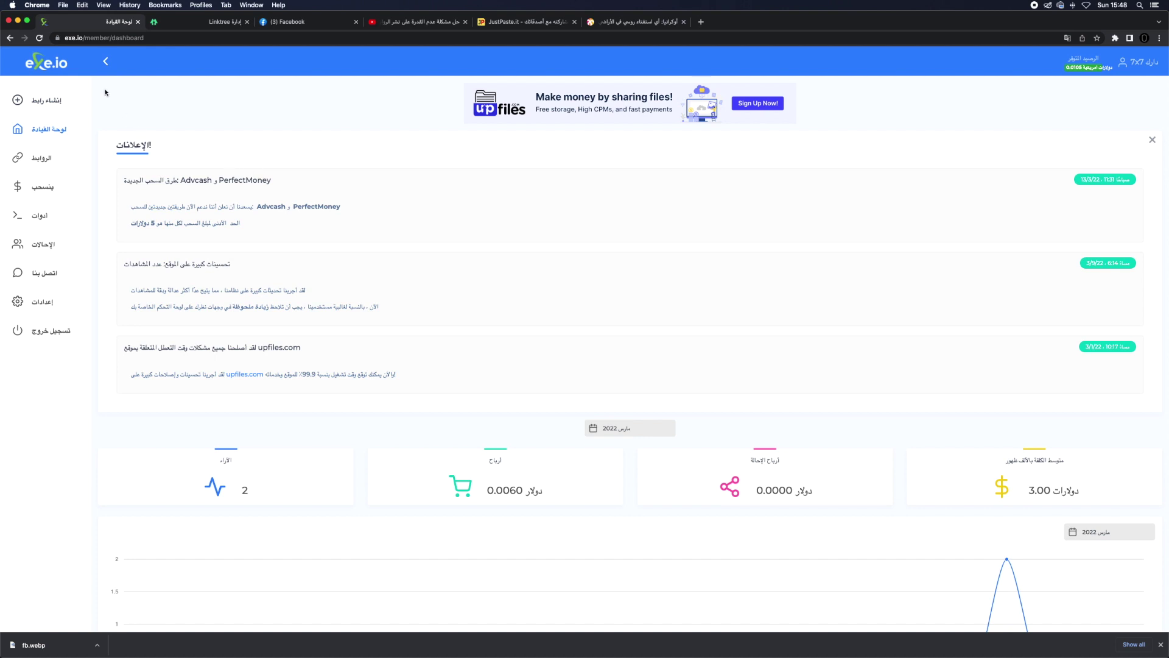
left_click(46, 102)
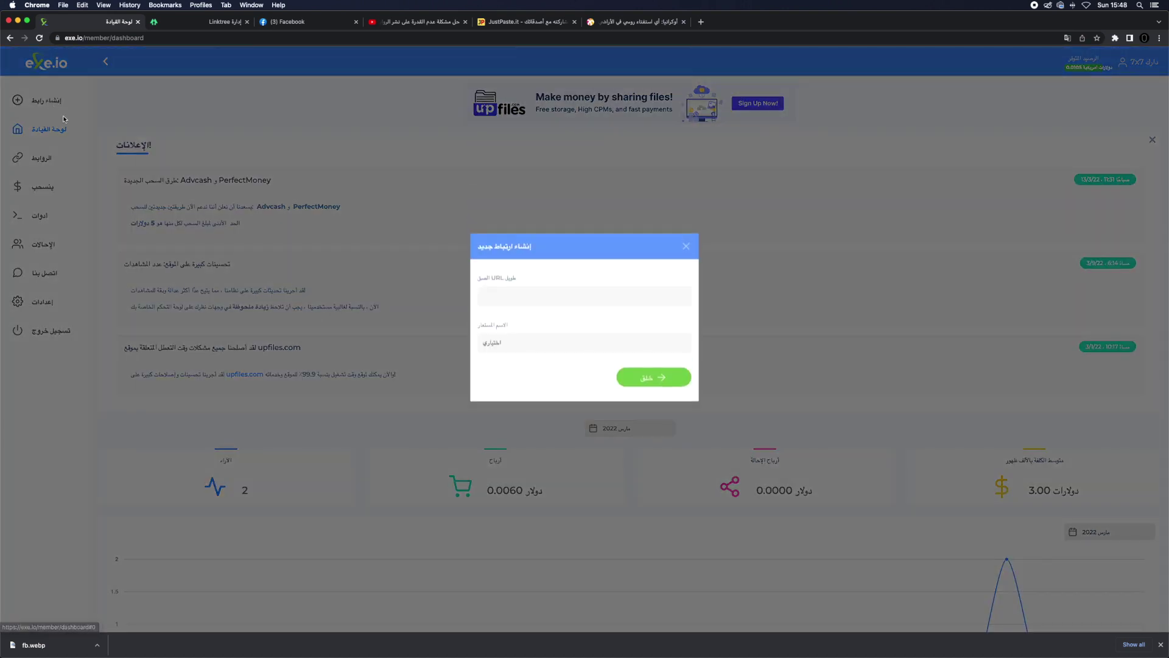
right_click(522, 318)
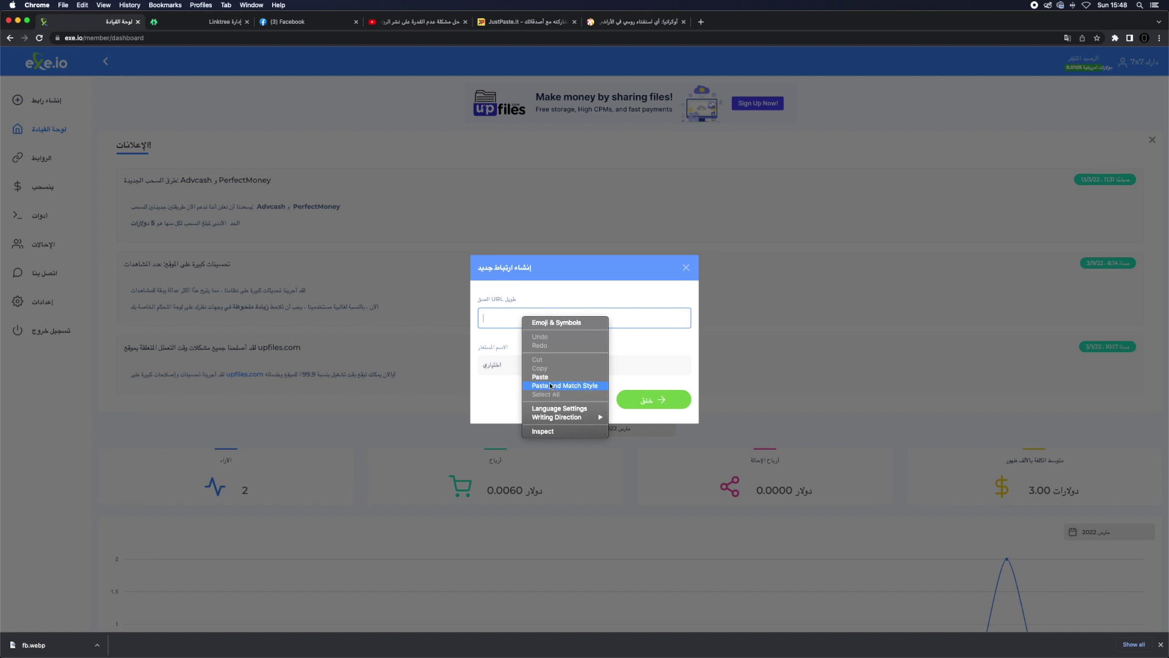
left_click(548, 383)
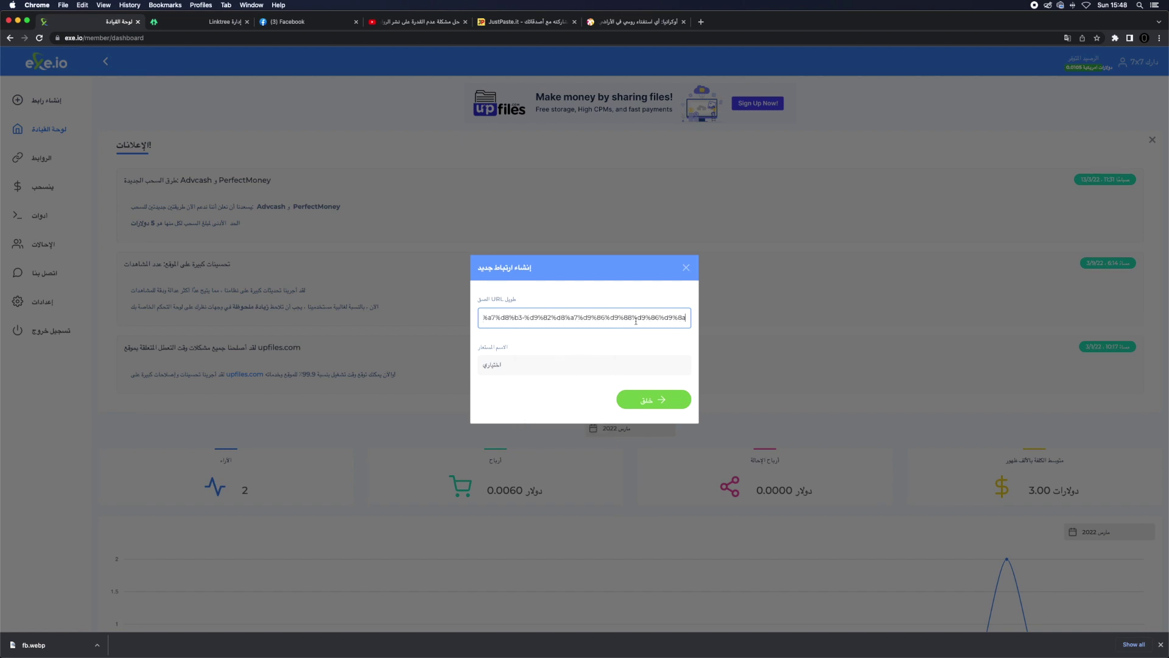
key("super+Left")
left_click(634, 397)
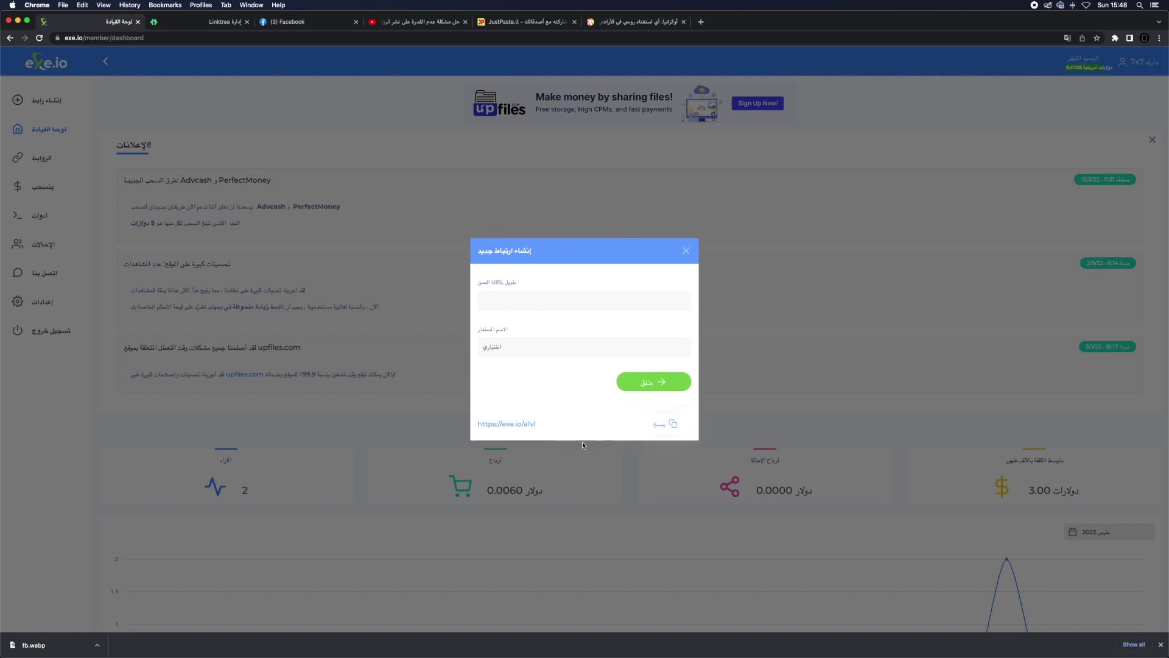
left_click(666, 426)
Step: Switch to Facebook and try to put the copied exe.io short link into a new post
left_click(289, 21)
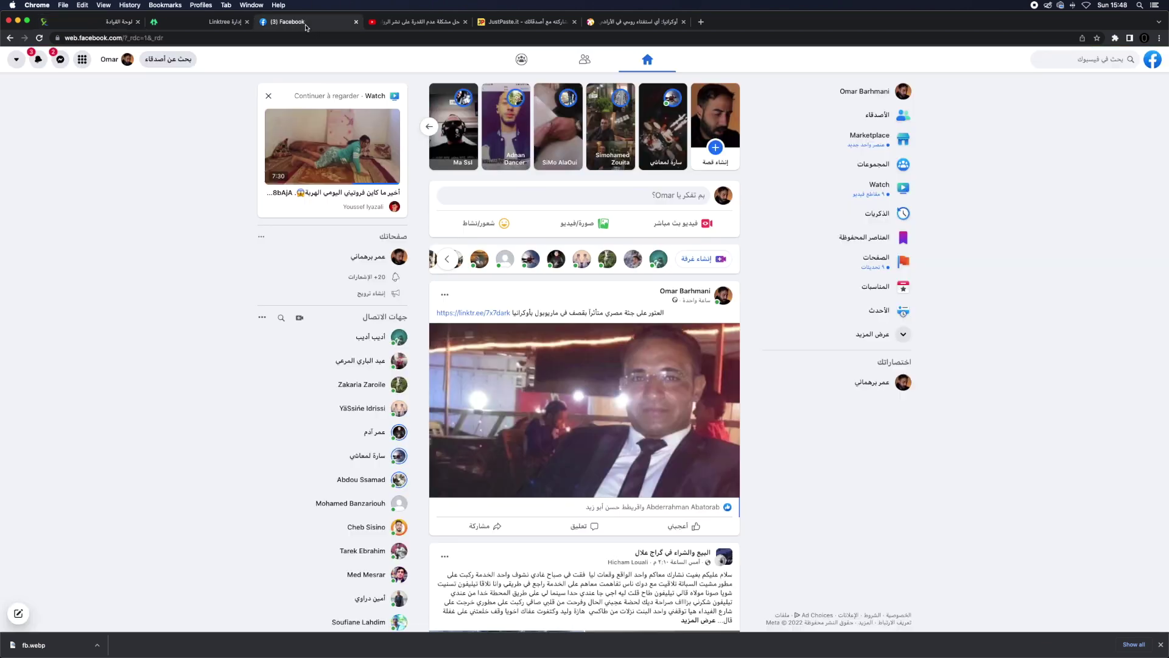
left_click(658, 195)
right_click(628, 314)
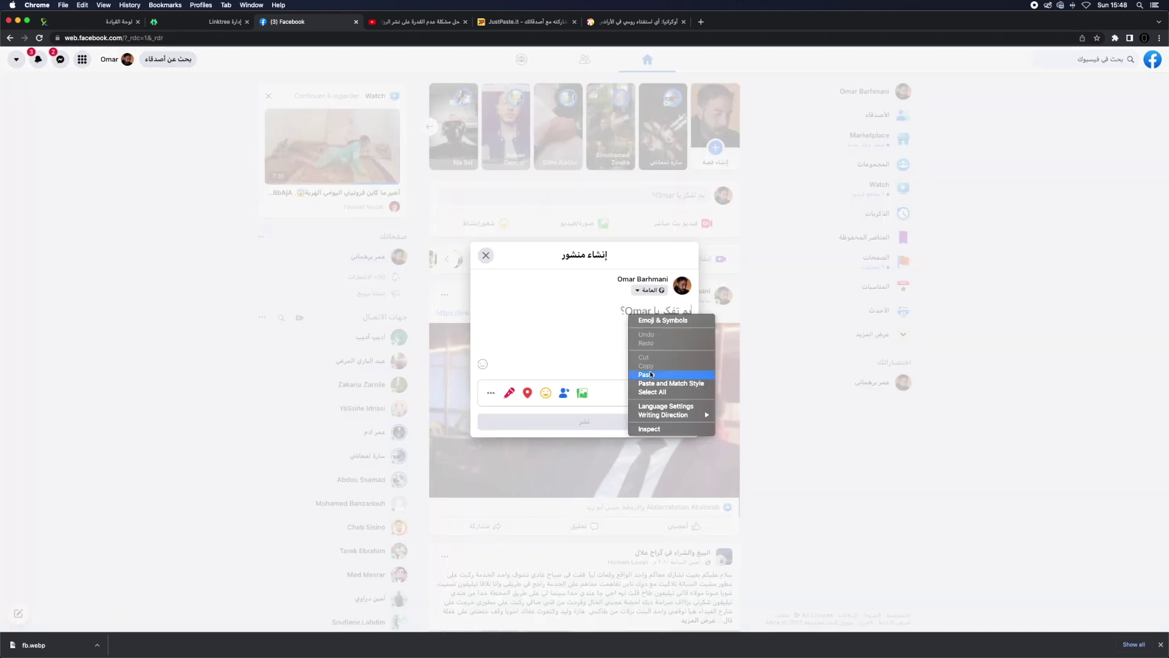
left_click(651, 375)
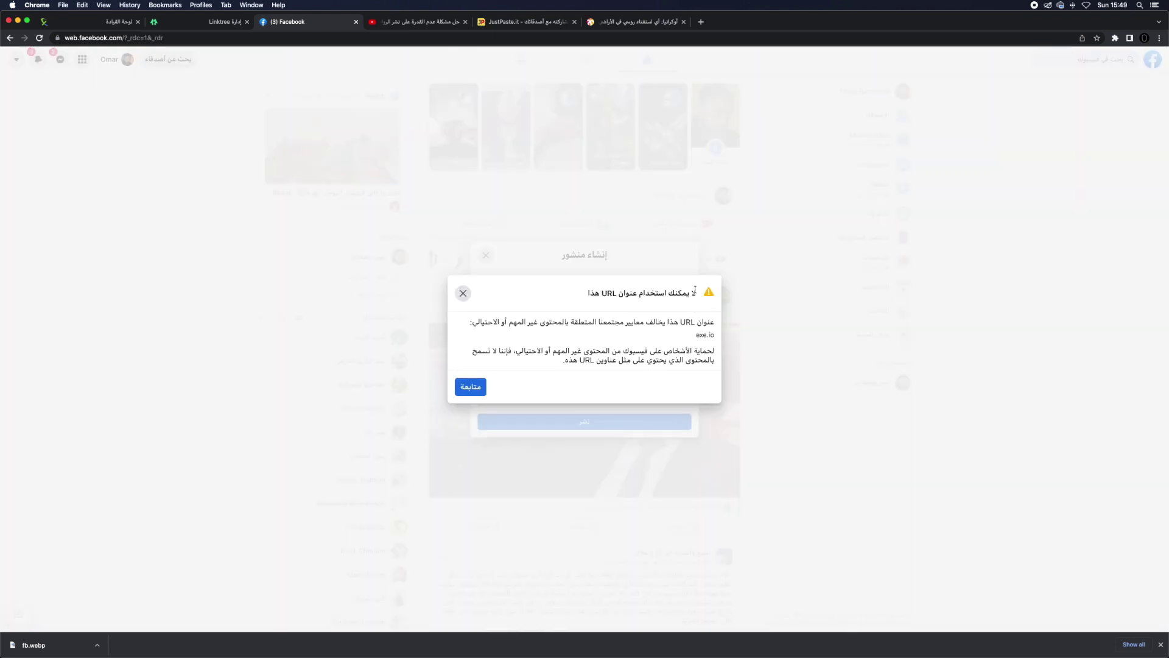
Step: Dismiss the notice about the URL, delete the exe.io link from the draft and close the post composer
left_click_drag(696, 292, 575, 377)
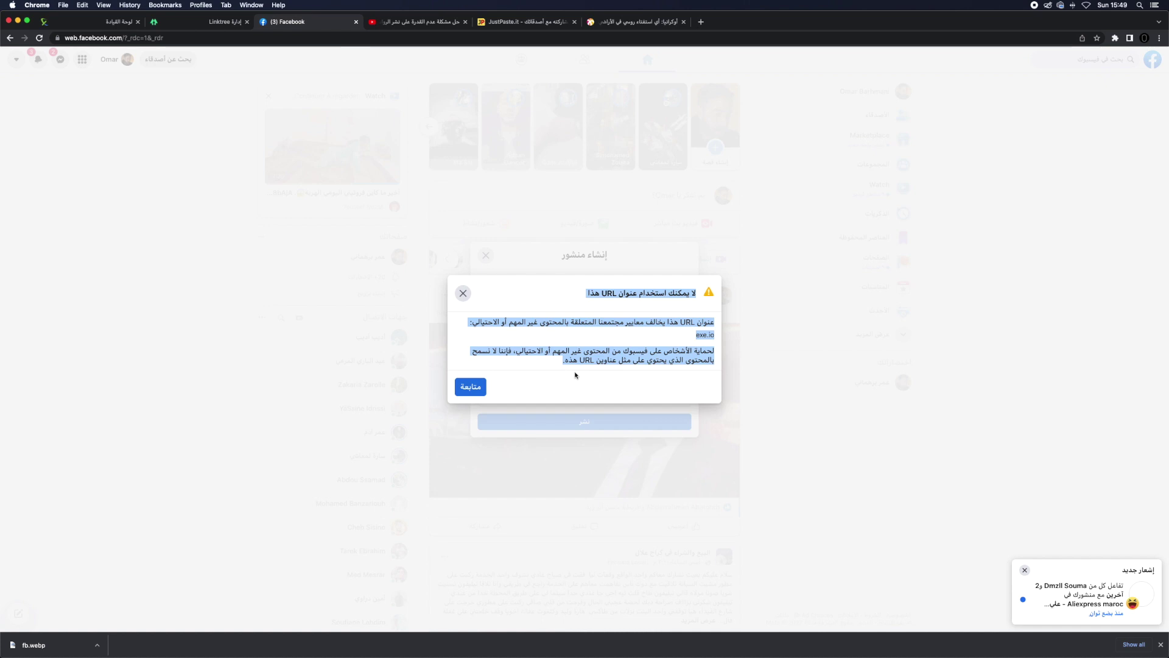
left_click(466, 295)
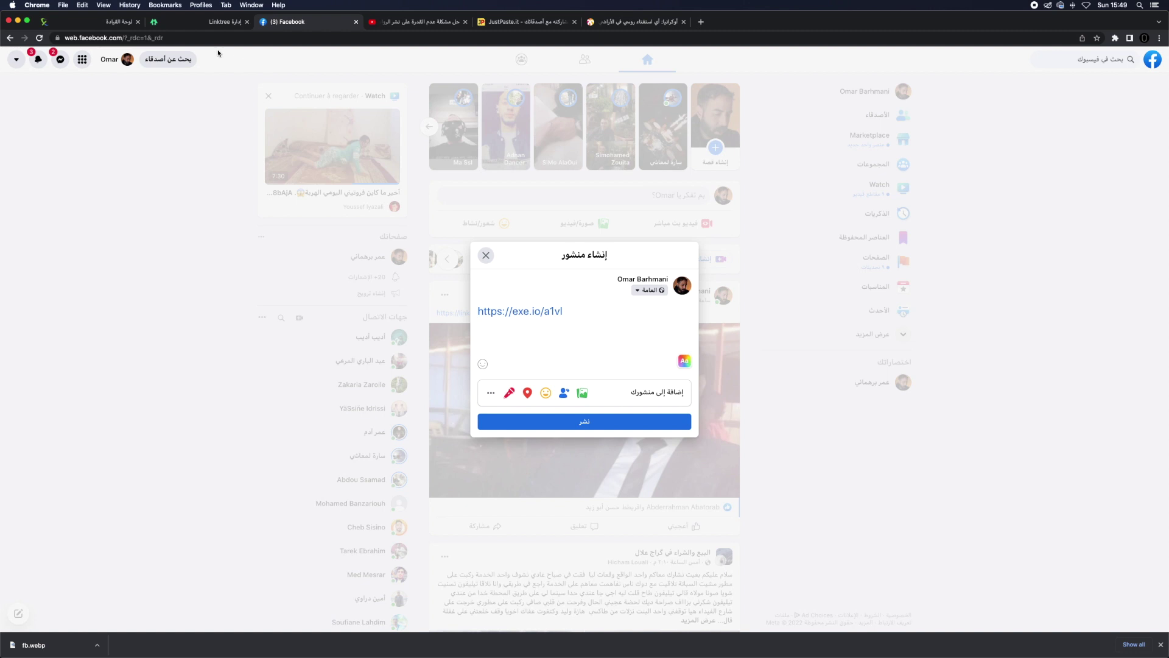
left_click_drag(596, 319, 414, 316)
left_click(566, 319)
triple_click(547, 311)
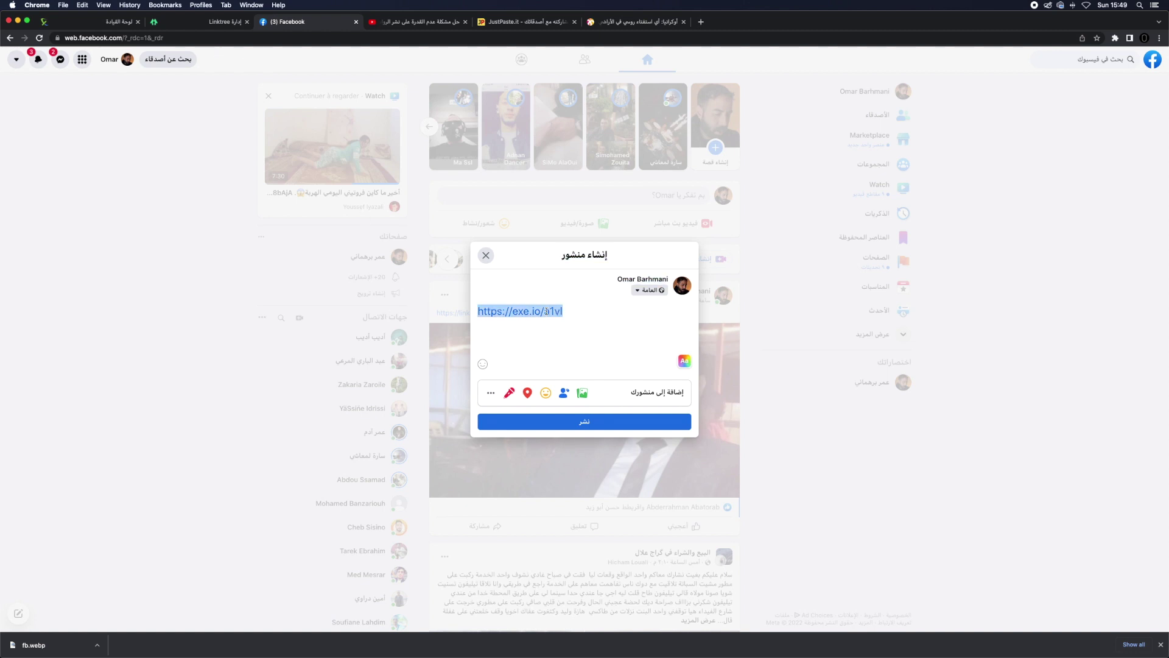
key("BackSpace")
left_click(486, 255)
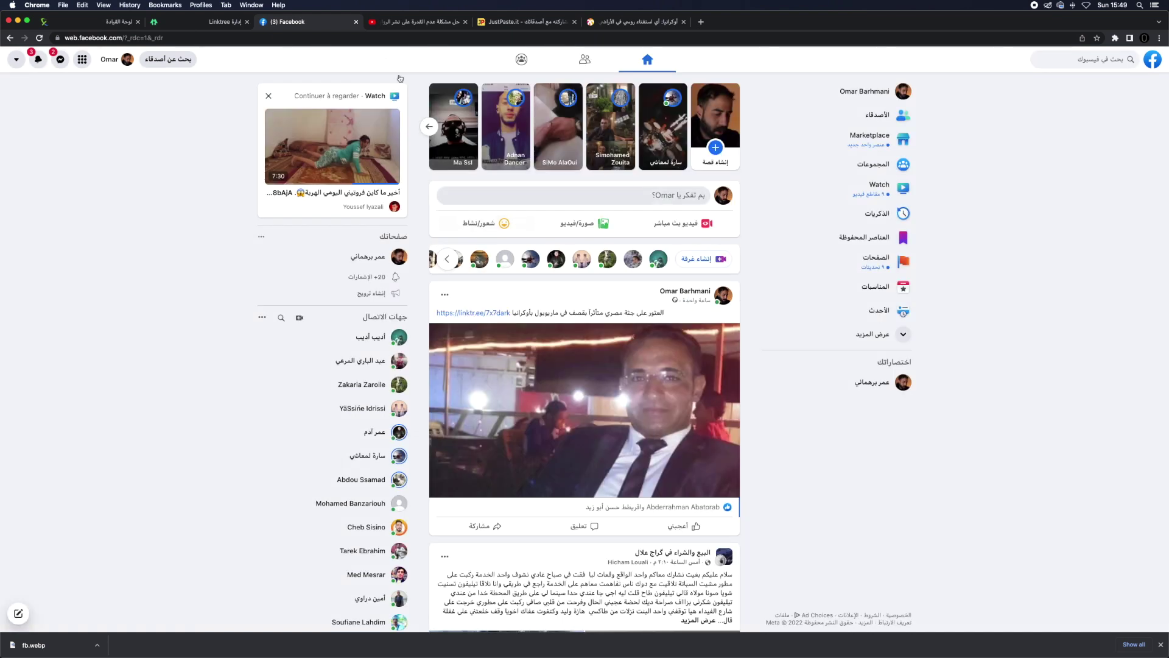
Step: Copy the short link from exe.io again and paste it as the URL of the blank link entry in Linktree
left_click(117, 23)
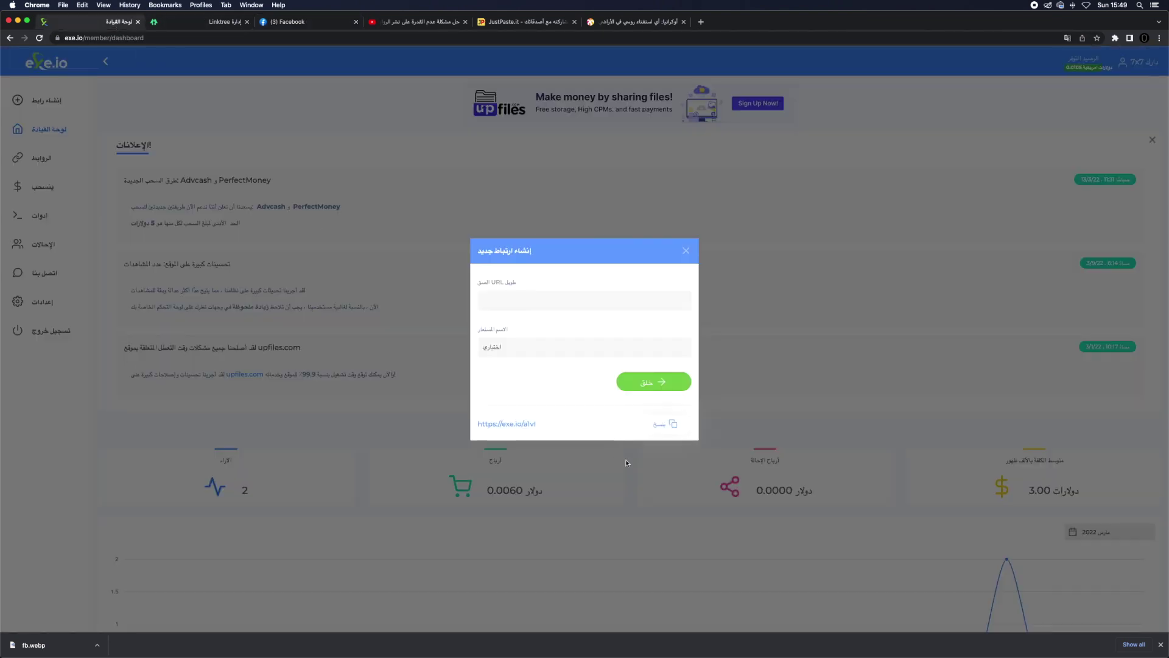
left_click(662, 426)
left_click(195, 24)
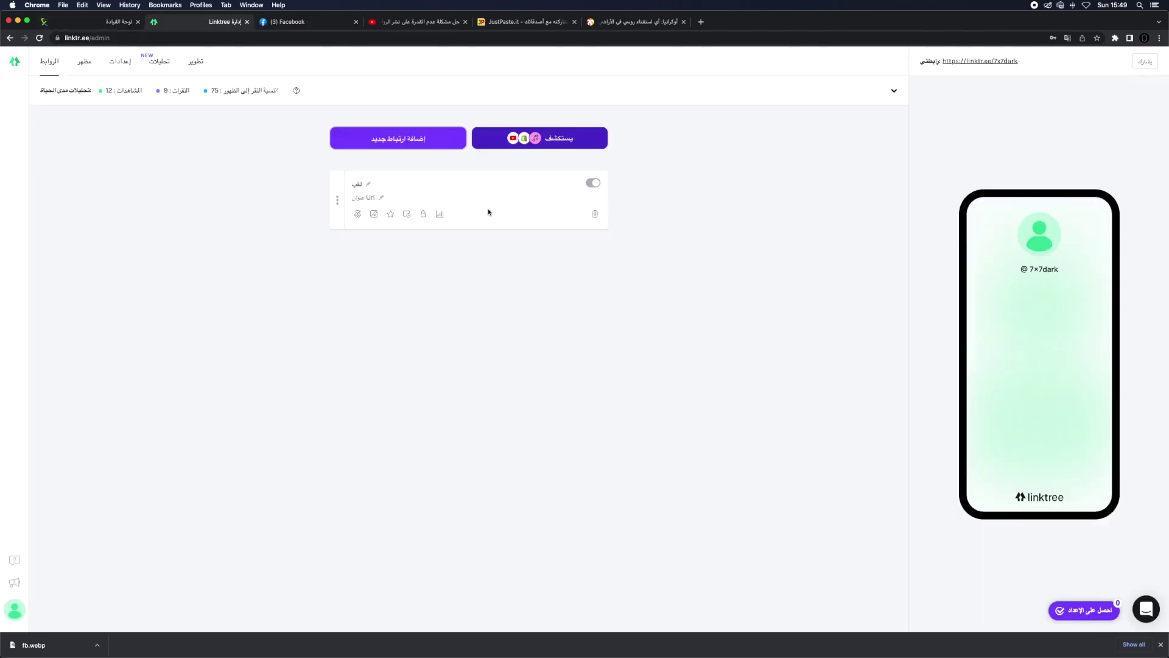
left_click(370, 201)
right_click(380, 201)
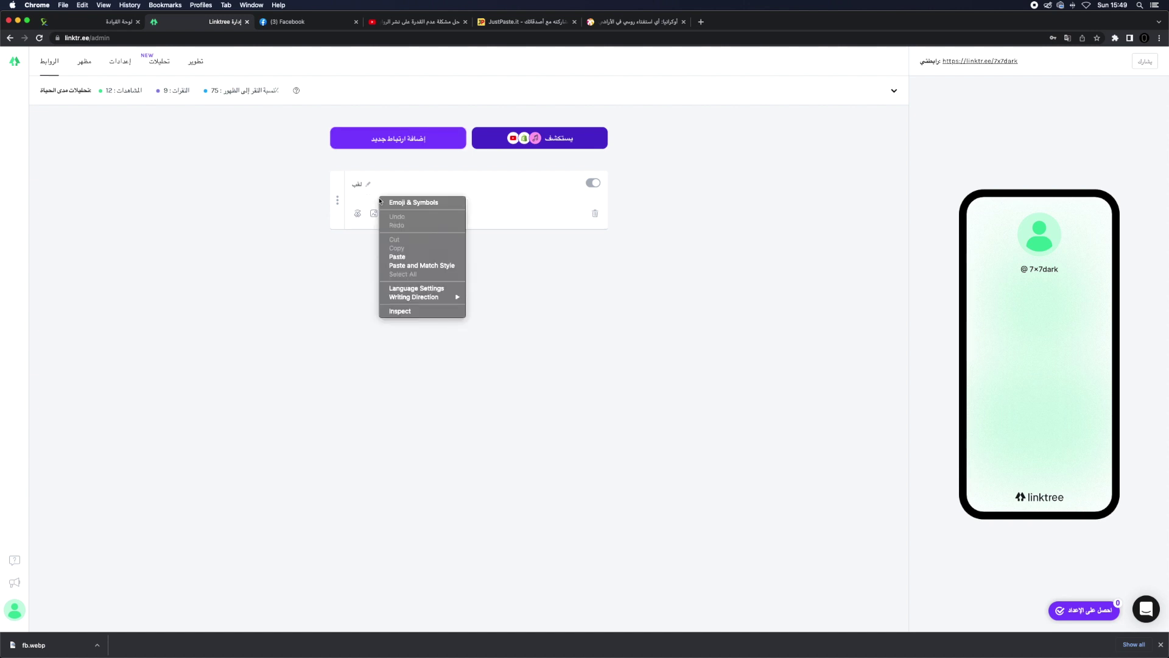
left_click(428, 256)
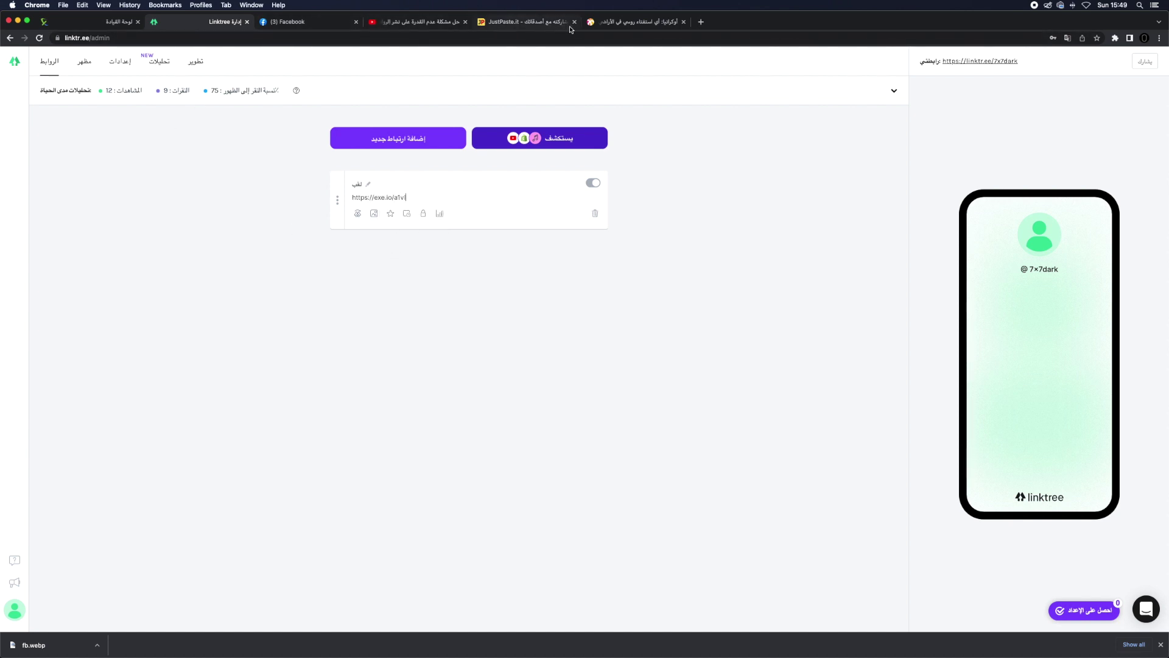
Step: Return to the news article, copy its full headline and close the JustPaste.it page
left_click(624, 23)
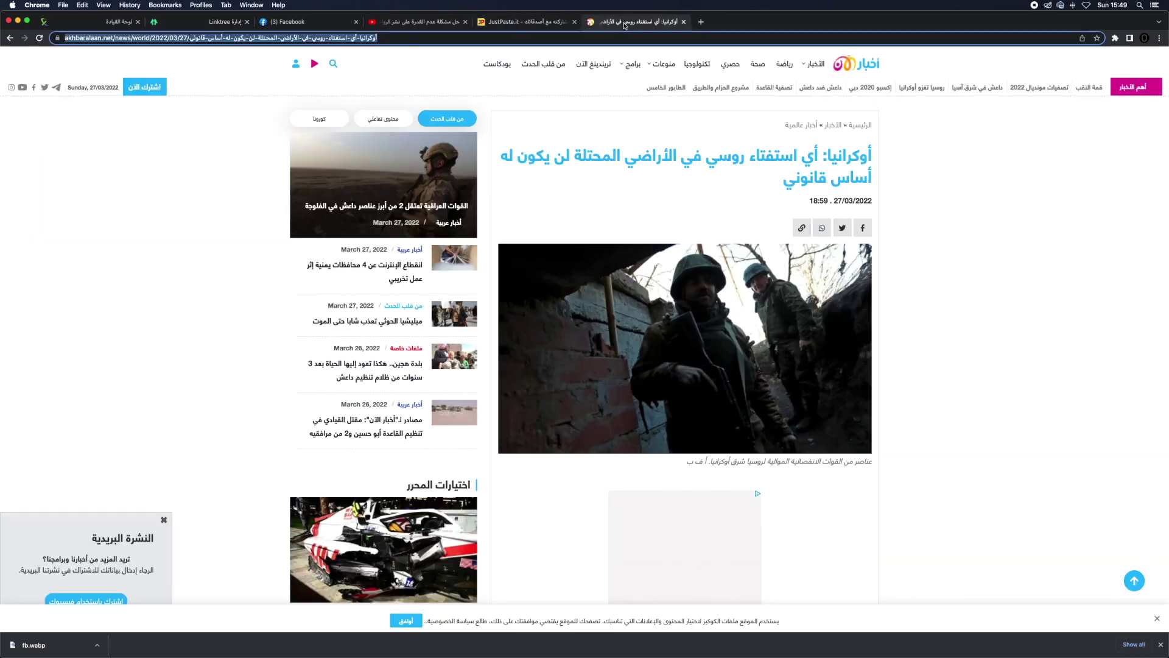
left_click_drag(875, 145, 791, 183)
right_click(798, 169)
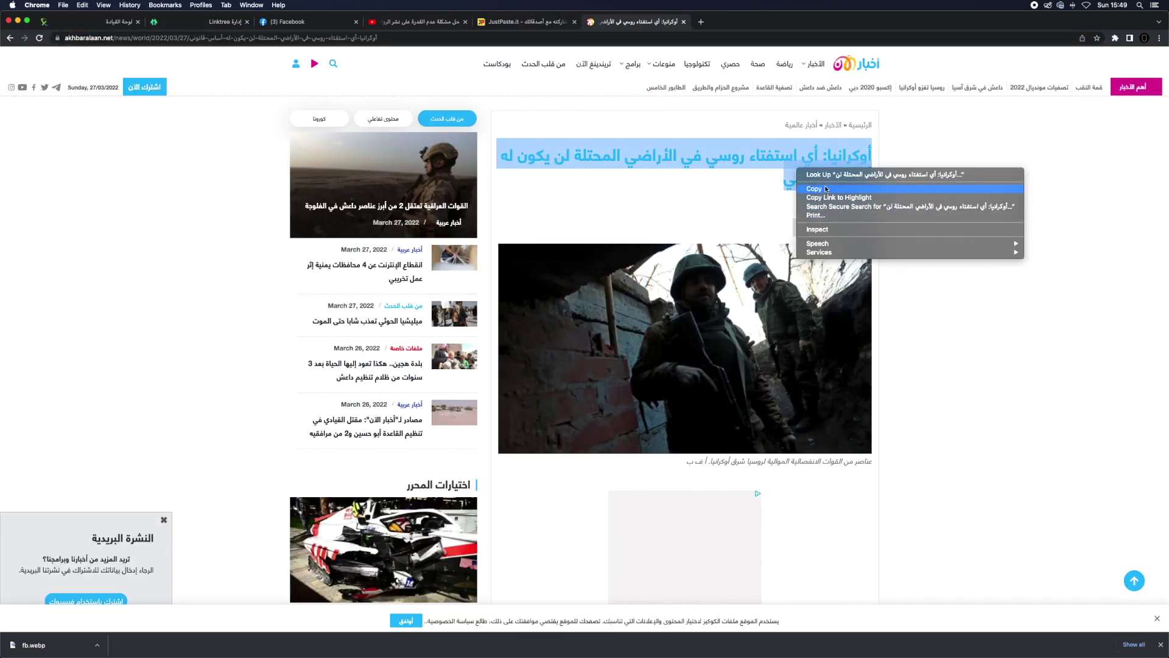
left_click(826, 189)
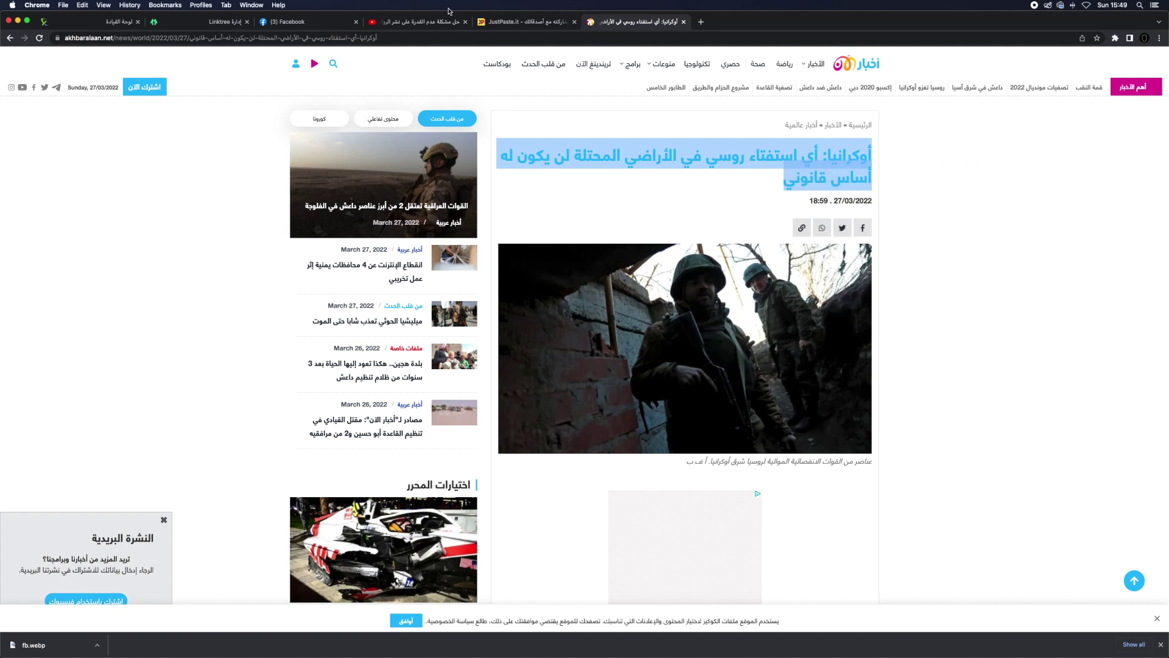
left_click(574, 23)
Step: Set the copied article headline as the title of the exe.io link in Linktree and leave the link enabled
left_click(225, 21)
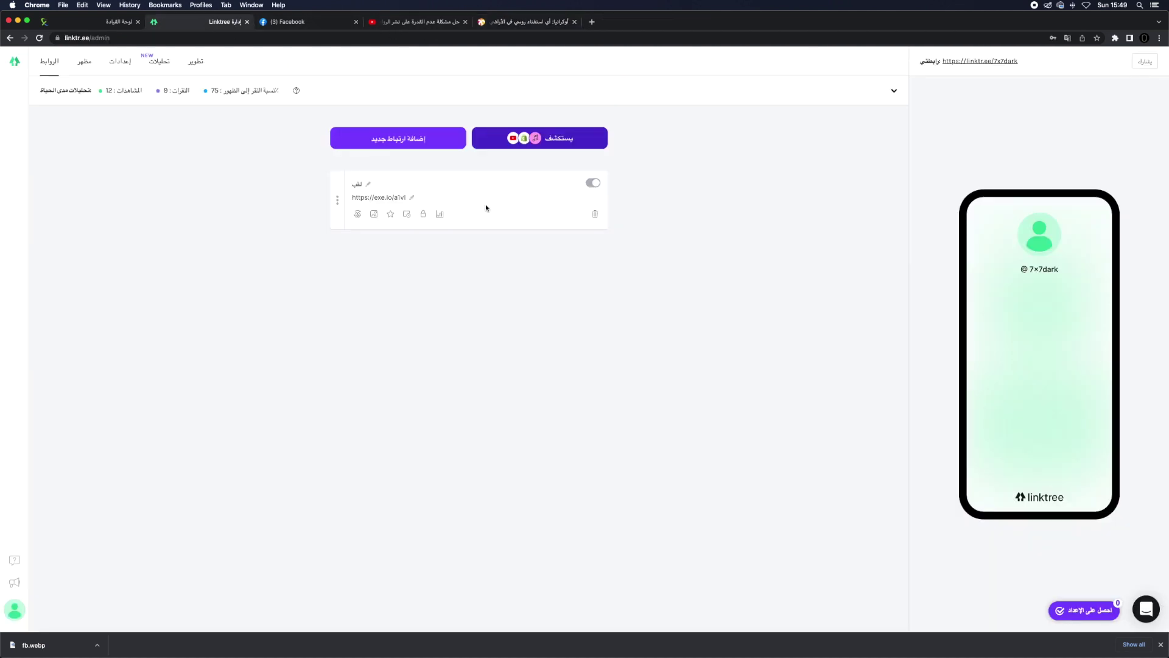
left_click(368, 185)
right_click(384, 187)
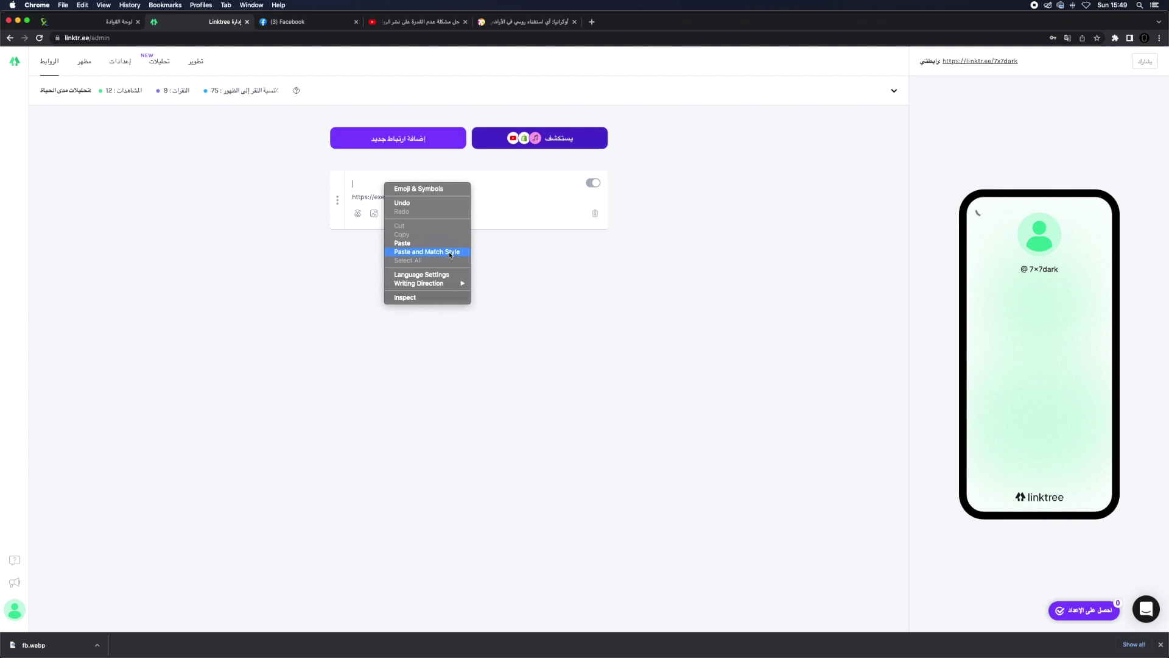
left_click(444, 243)
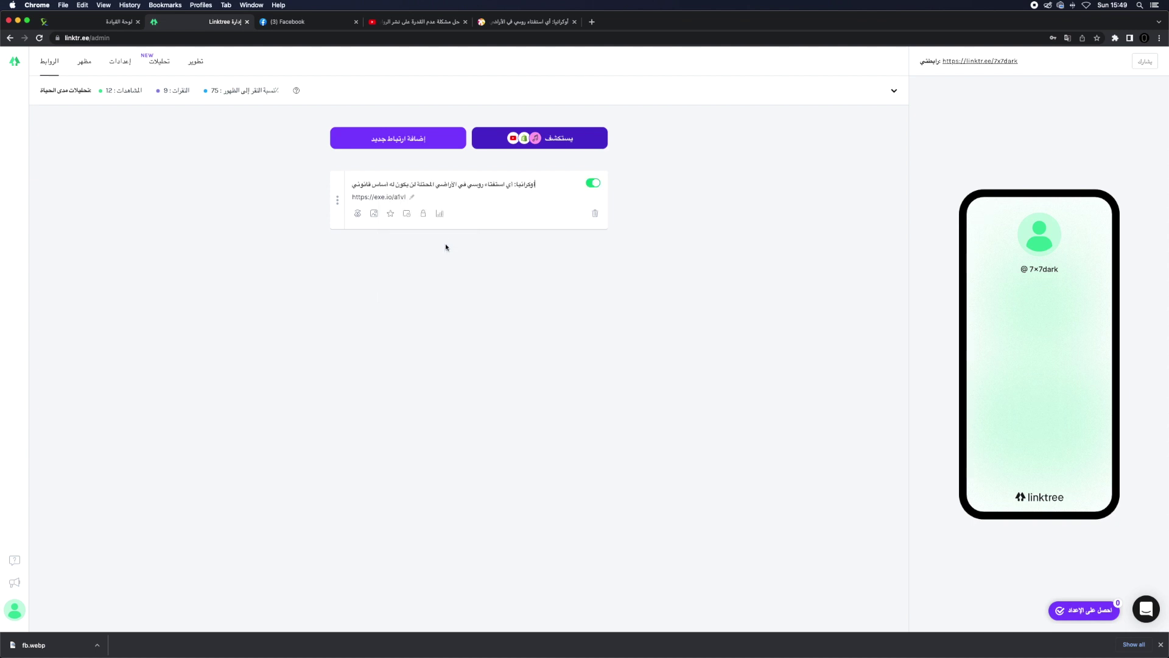
left_click(591, 183)
left_click(595, 184)
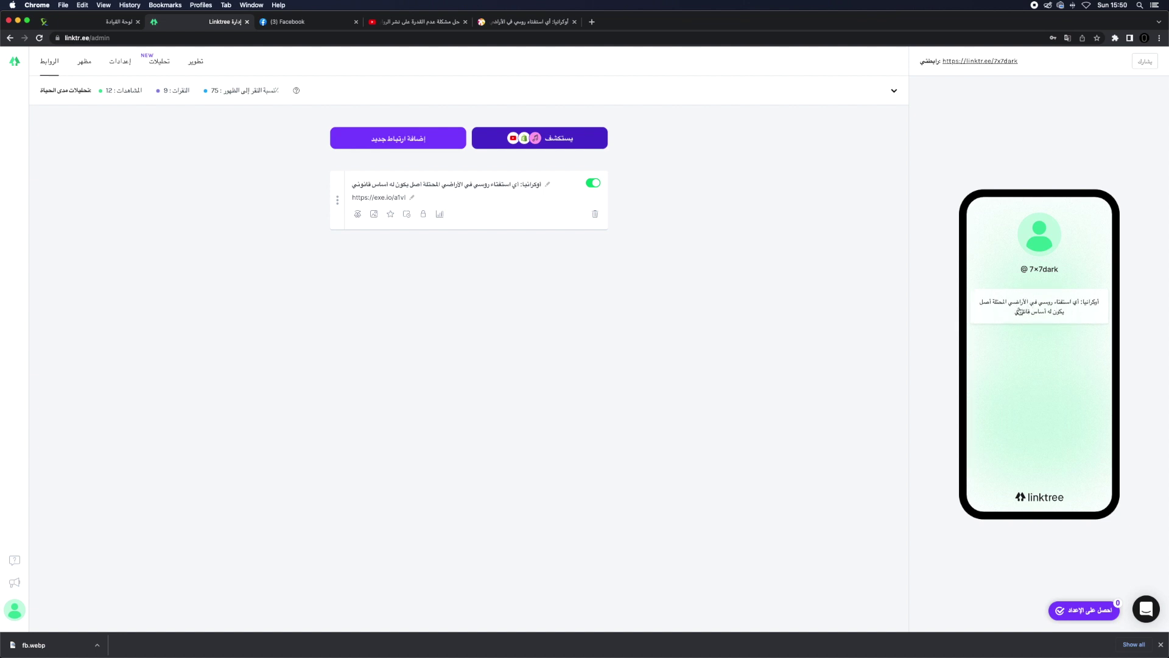
Step: Copy the Linktree profile address from its sharing options and switch to Facebook
left_click(1146, 62)
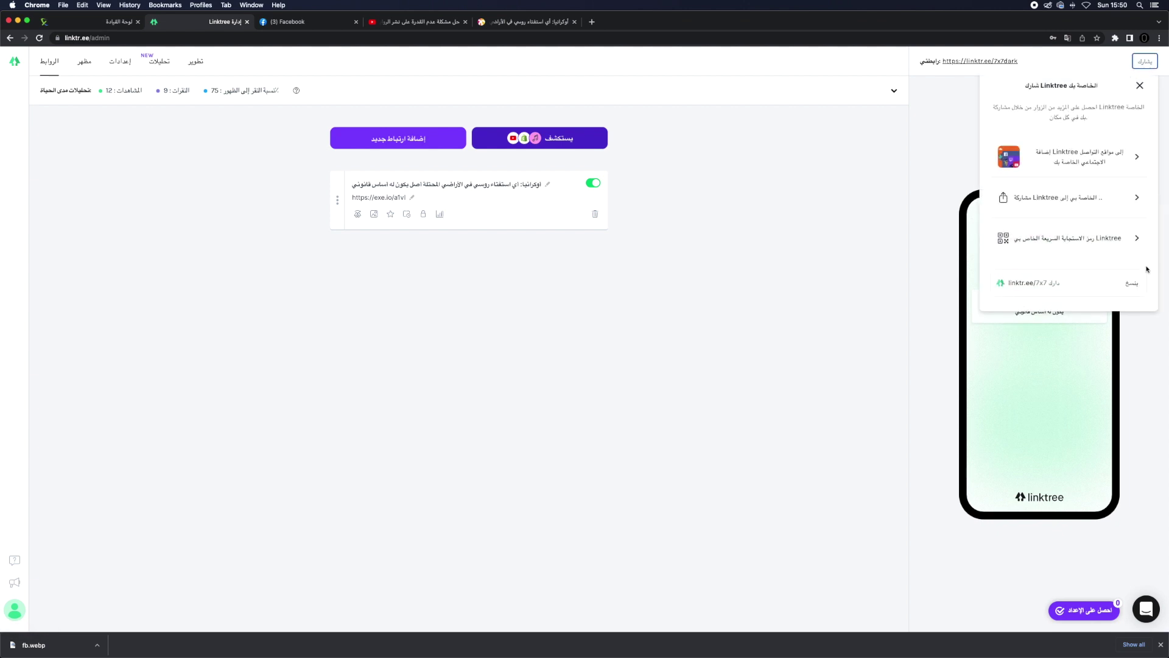
left_click(1131, 285)
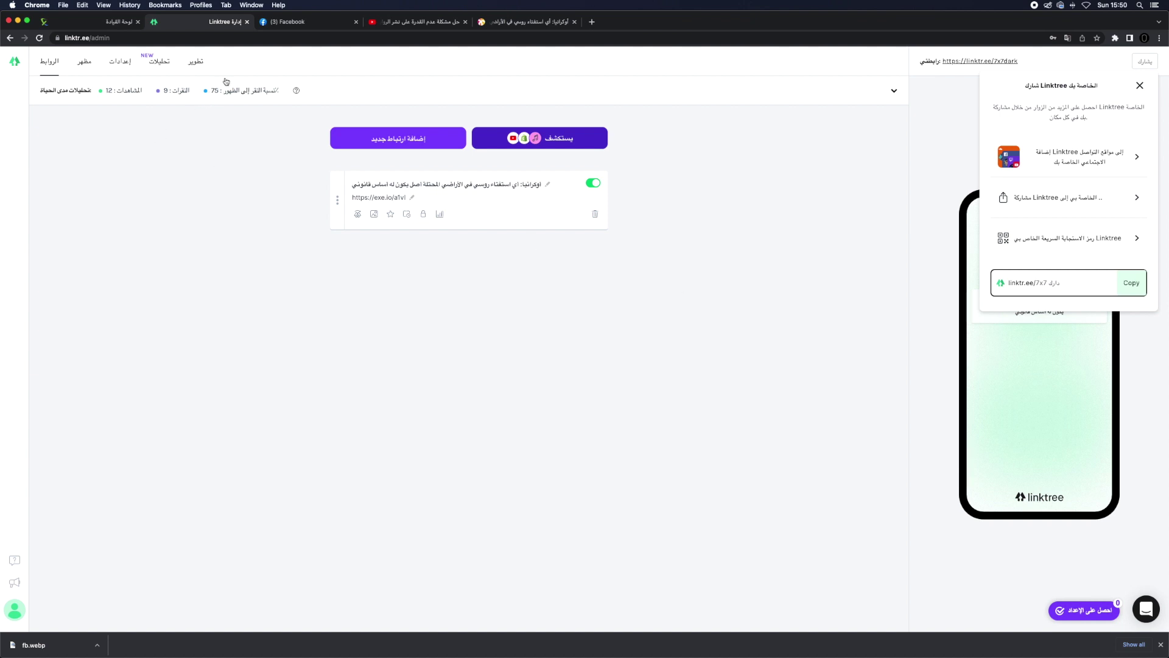
left_click(300, 23)
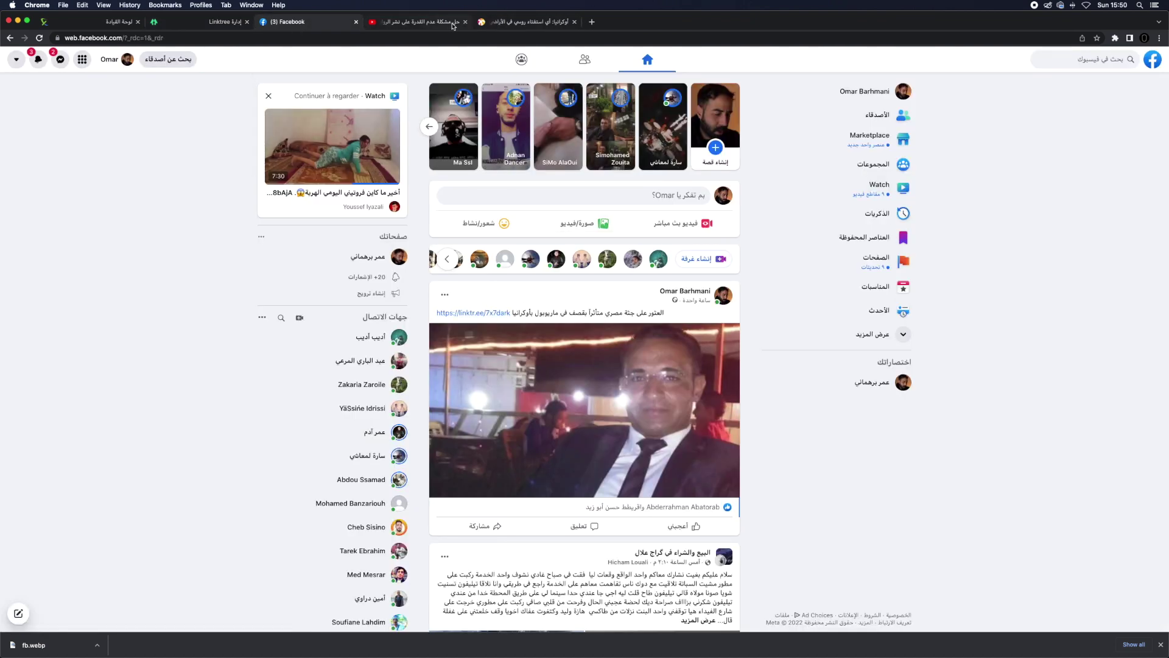
Step: Go back to the news article and save its main photo of the soldiers to the Desktop
left_click(527, 21)
right_click(745, 298)
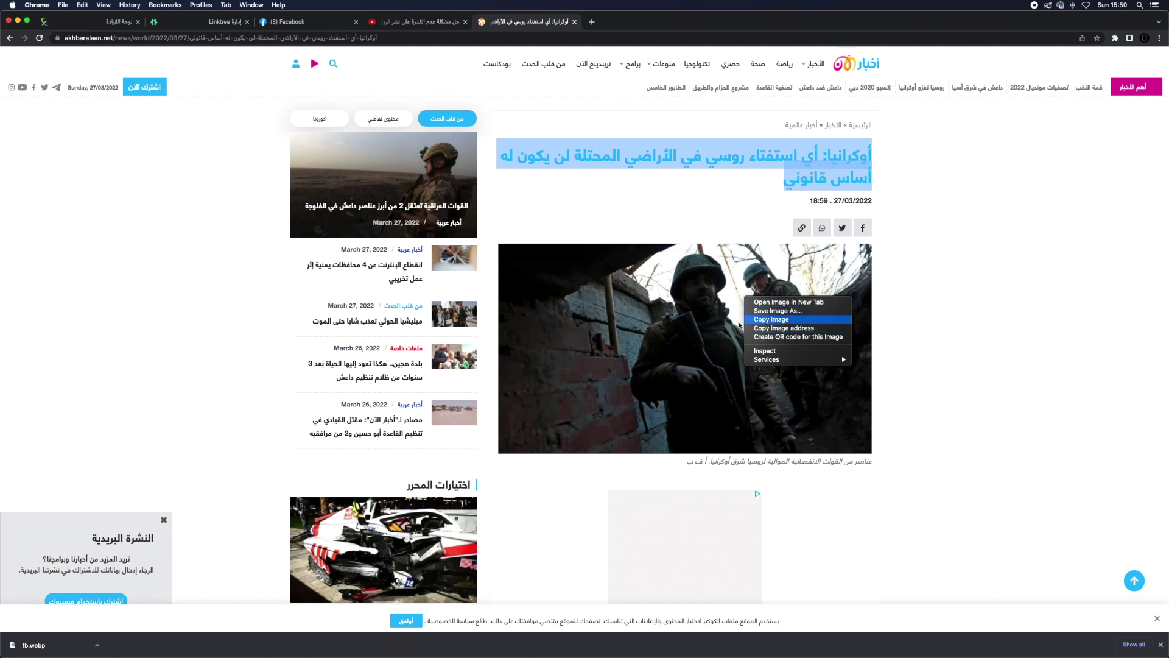
left_click(769, 317)
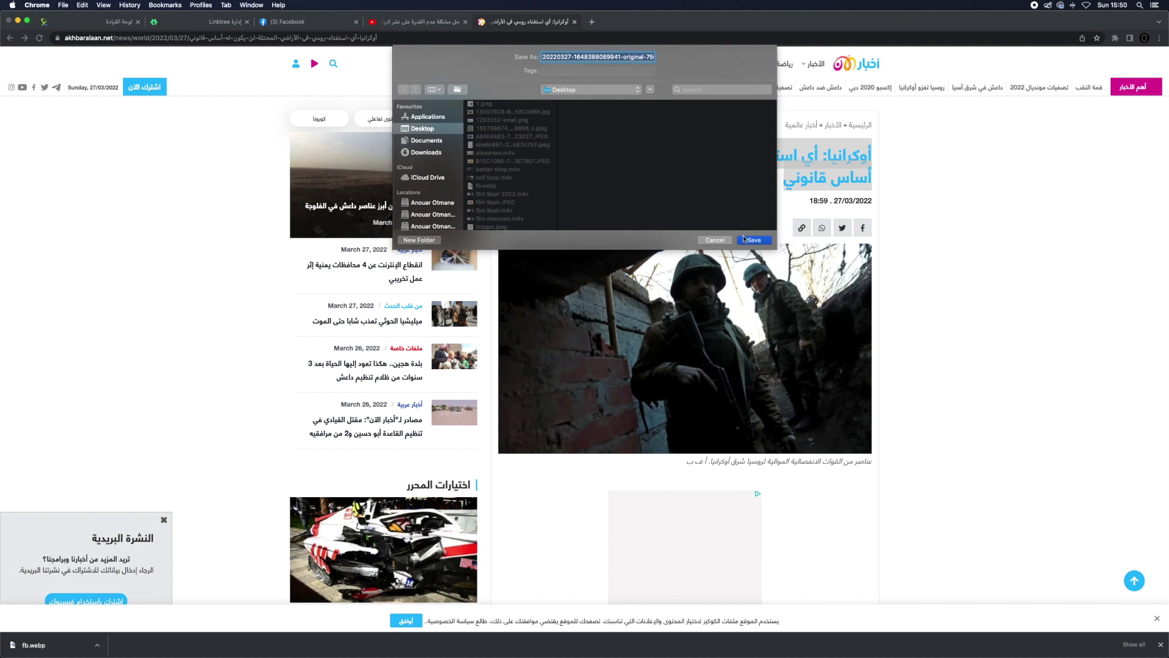
left_click(753, 240)
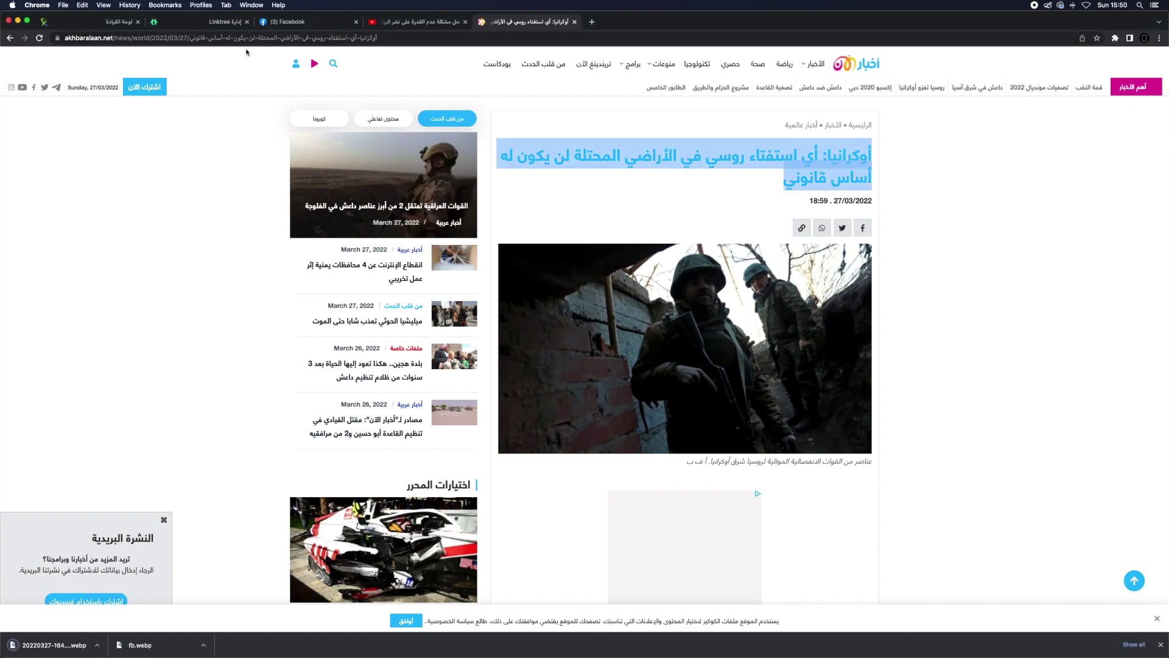
Step: Start a new Facebook photo post and attach the image aa.webp from the Desktop
left_click(268, 22)
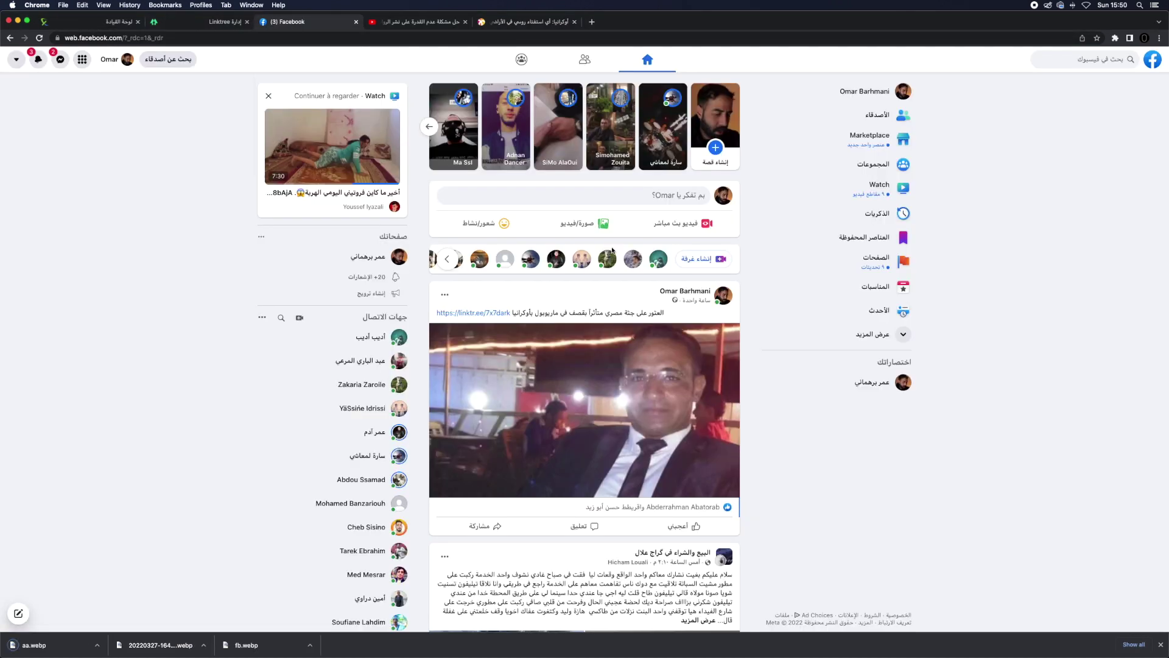
left_click(581, 226)
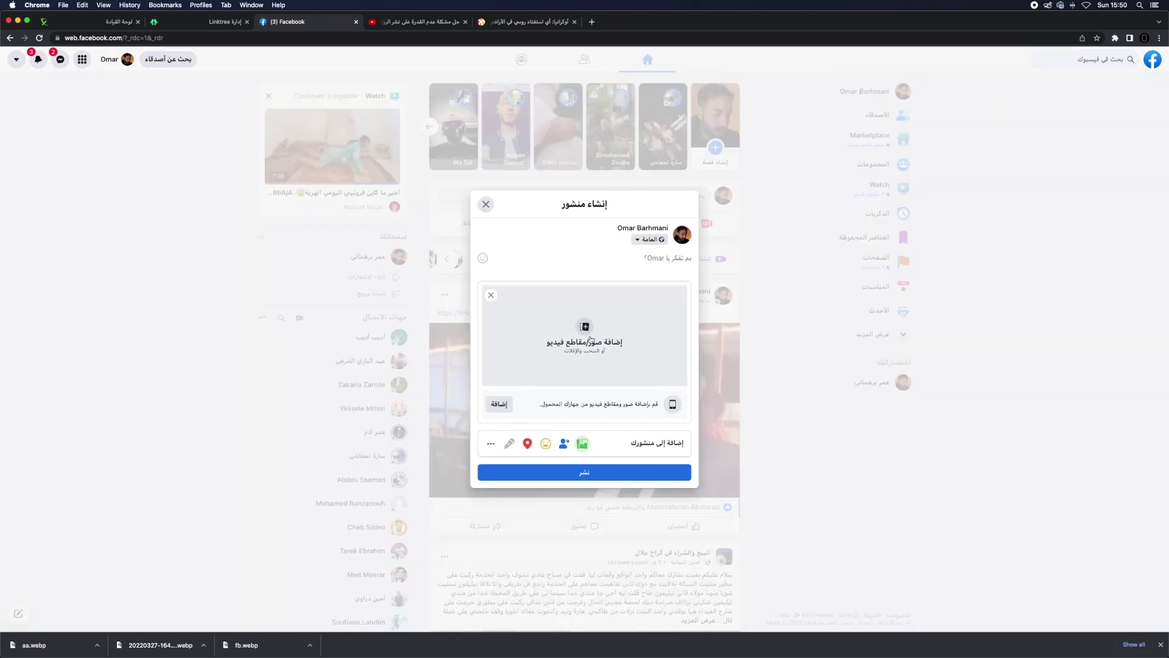
left_click(589, 340)
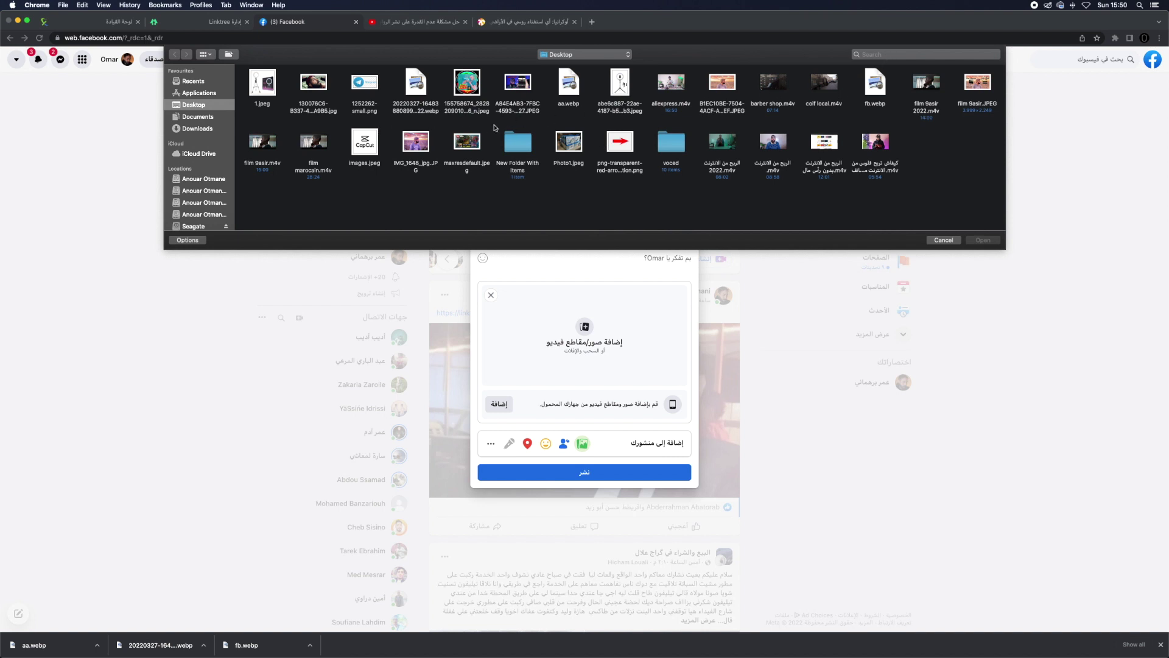
double_click(569, 82)
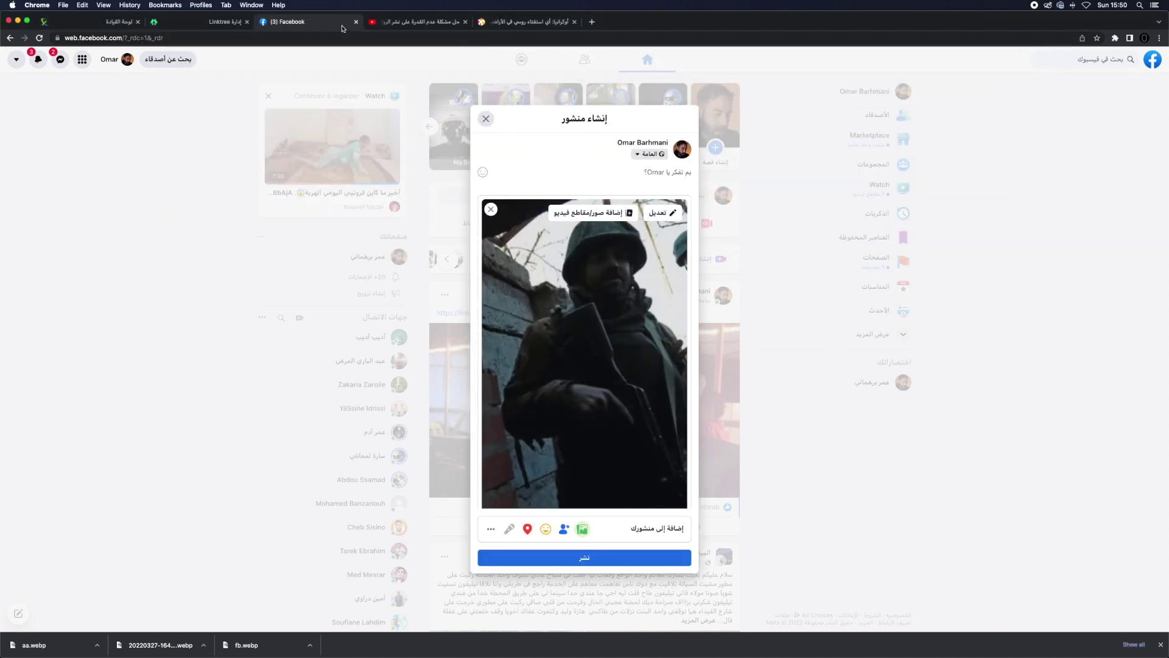
Step: Copy the Linktree profile address again and paste it as the text of the Facebook post
left_click(201, 25)
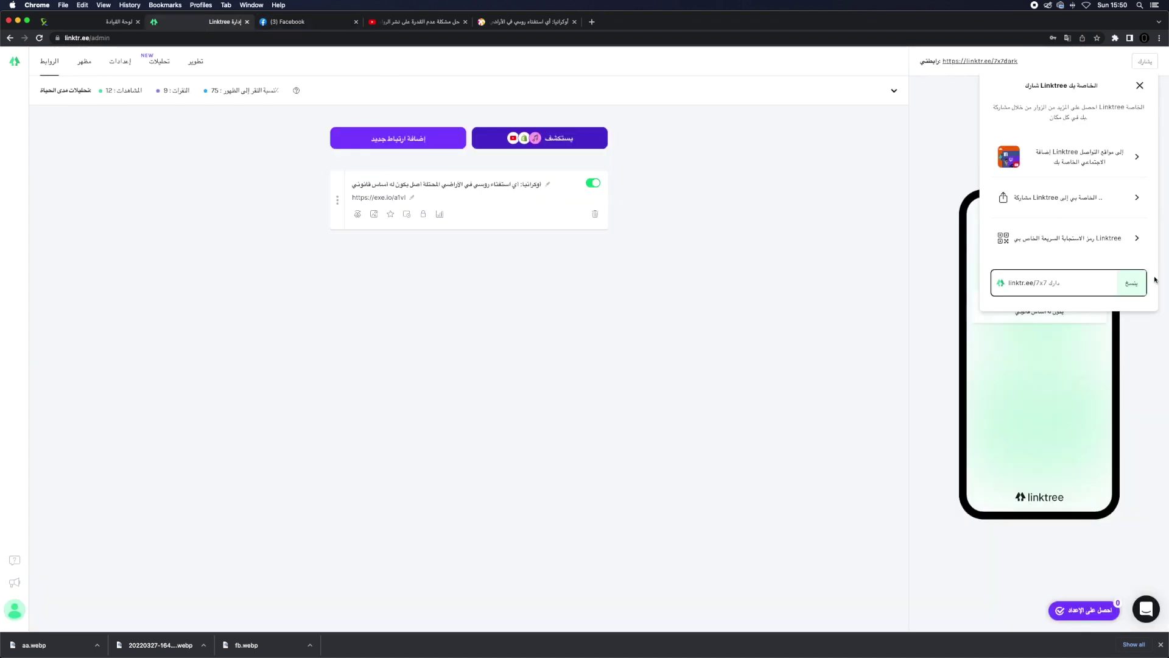
left_click(1137, 285)
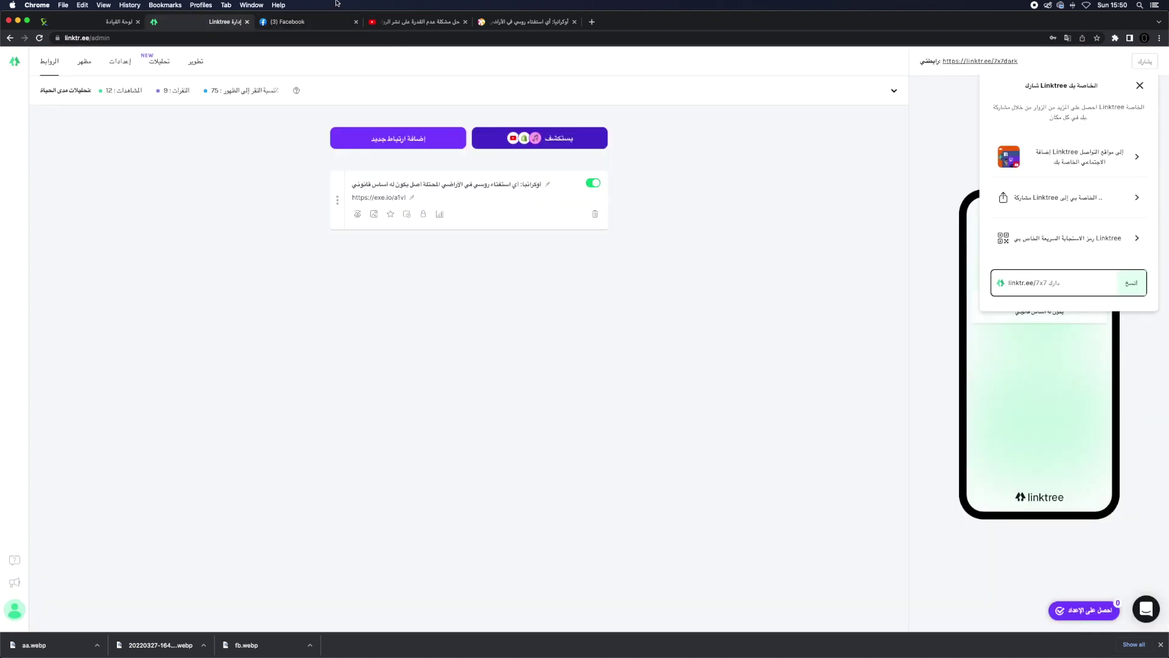
left_click(299, 27)
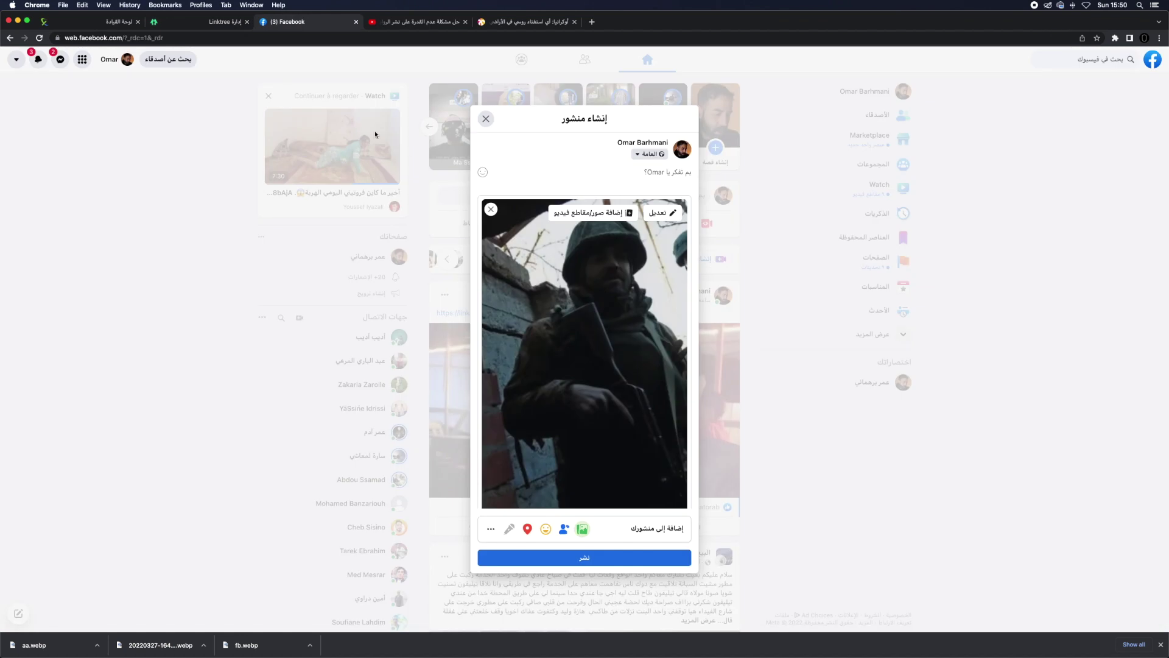
right_click(536, 178)
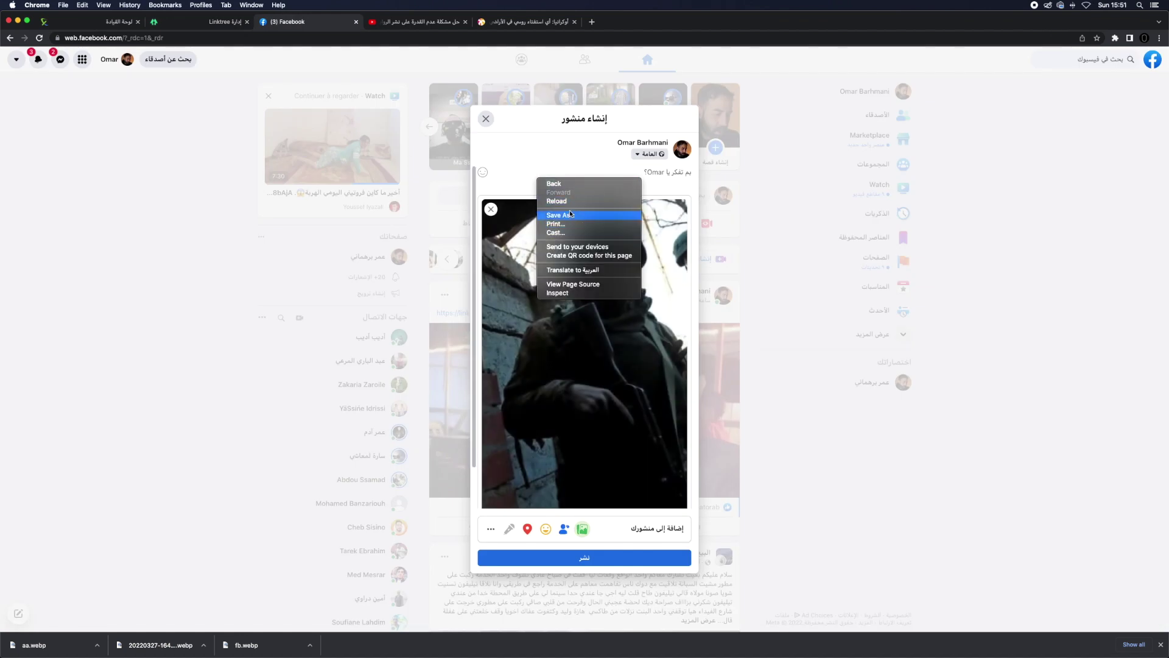
key("Escape")
key("super+v")
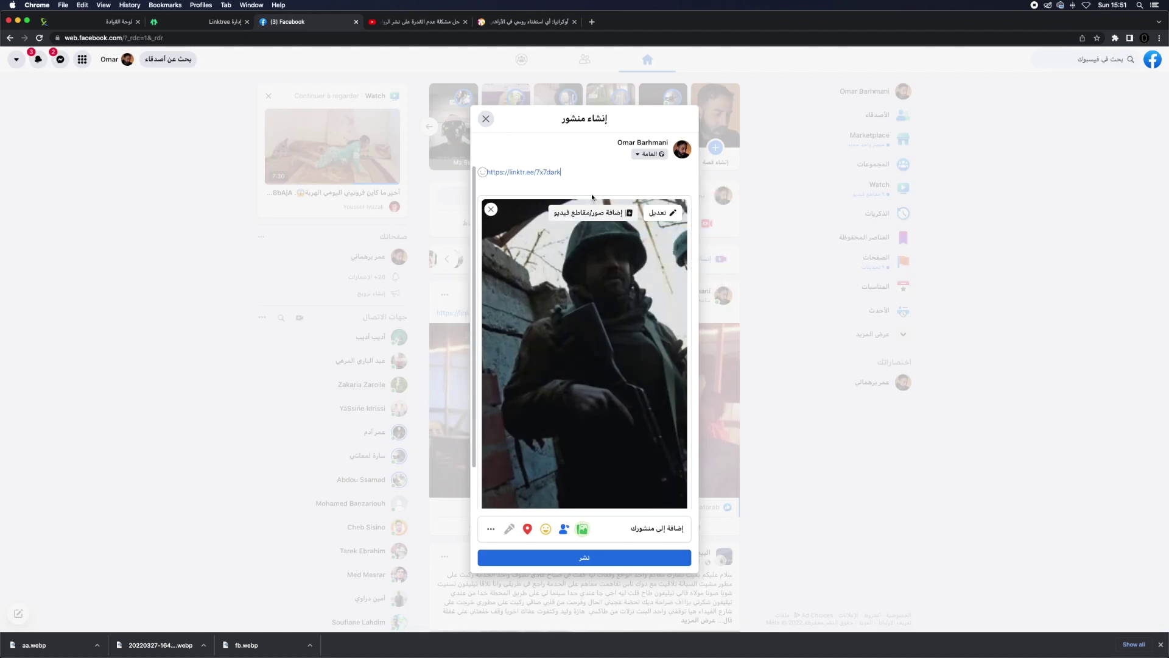
Step: Copy the news article's headline and insert it above the Linktree address in the Facebook post
left_click(510, 25)
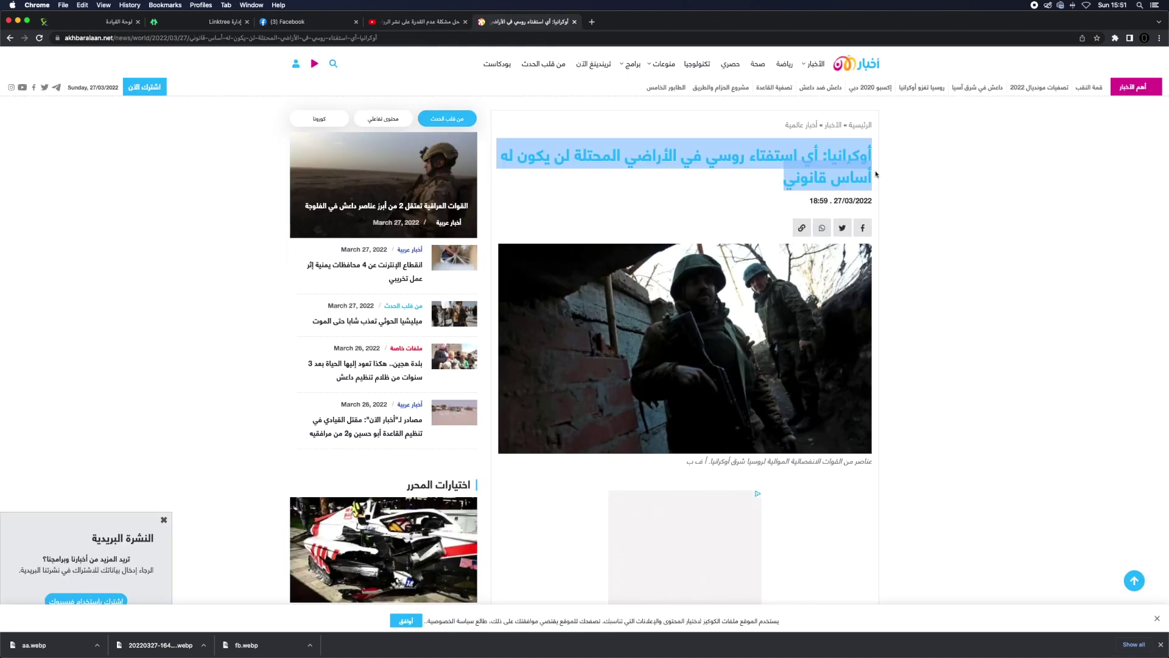
right_click(844, 166)
left_click(867, 188)
key("super+3")
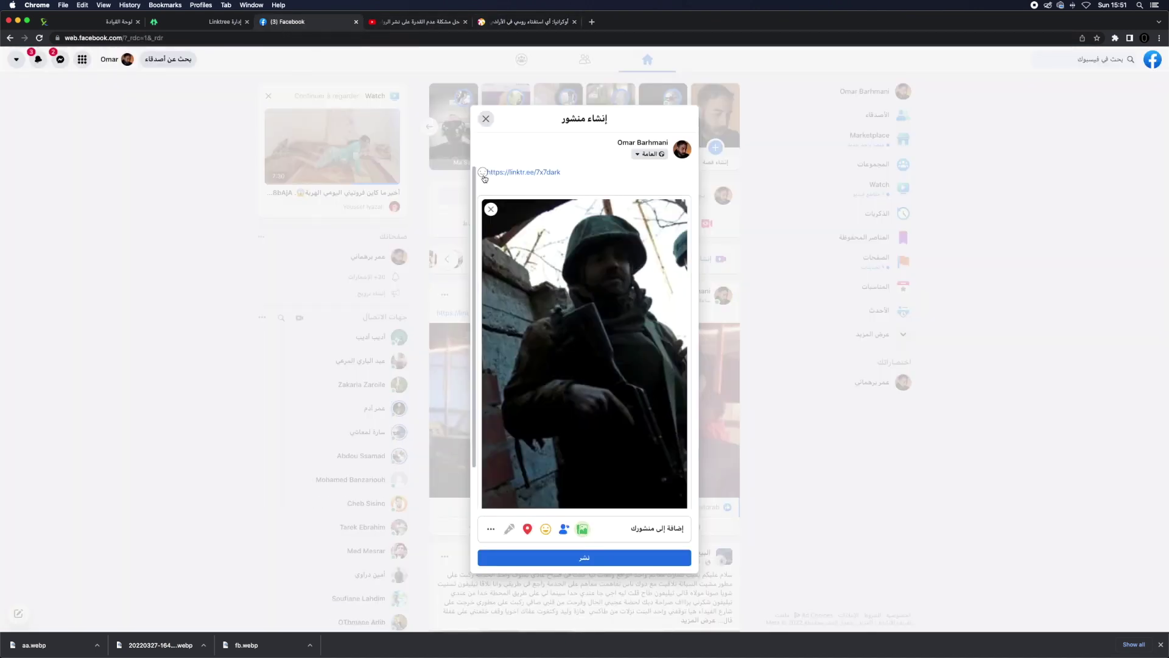
left_click(486, 172)
key("super+v")
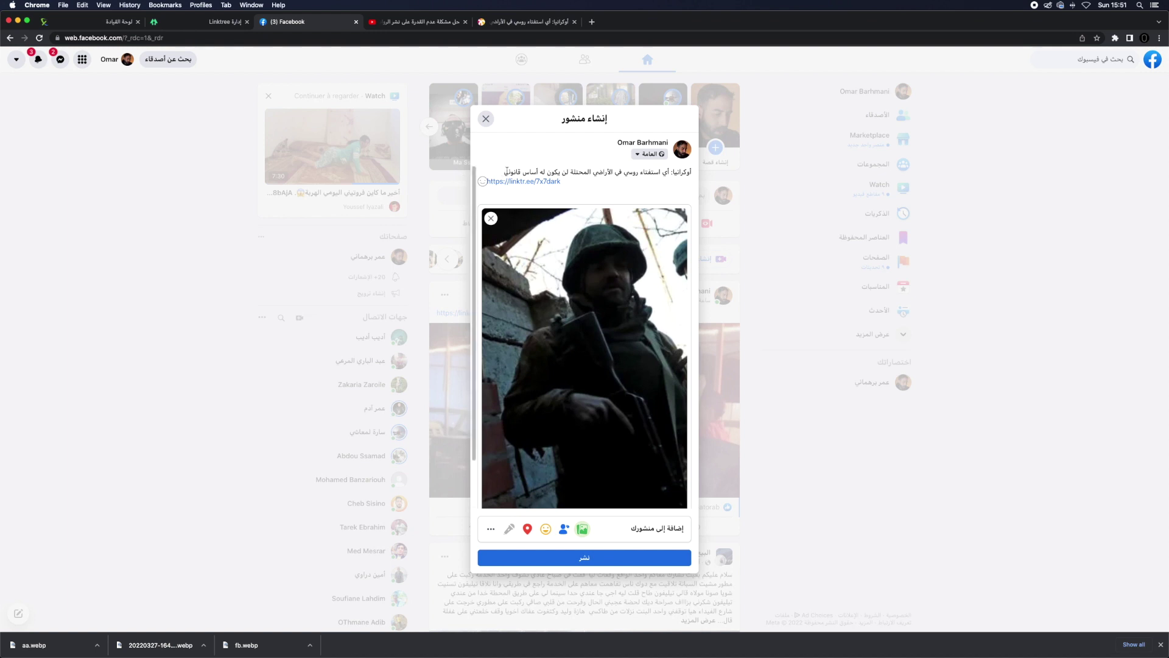
Step: Write the phrase "للمزيد من المعلومات انقر على الرابط" in the Google search box of a new tab
key("super+t")
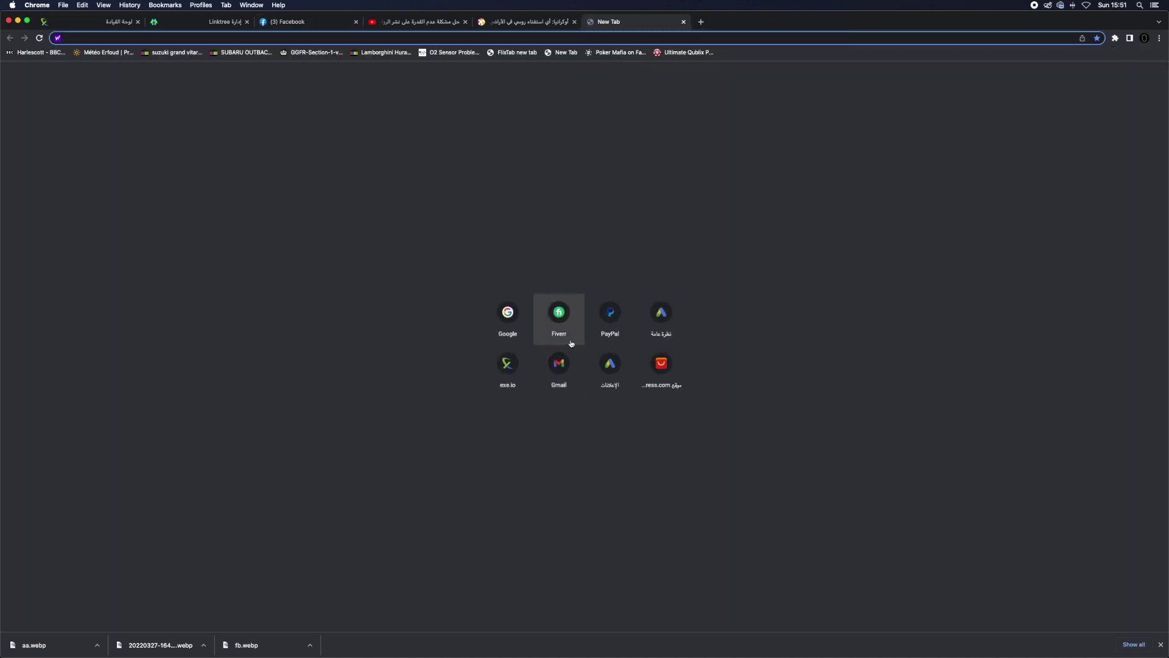
left_click(507, 314)
type("للمزيد من المعلومات")
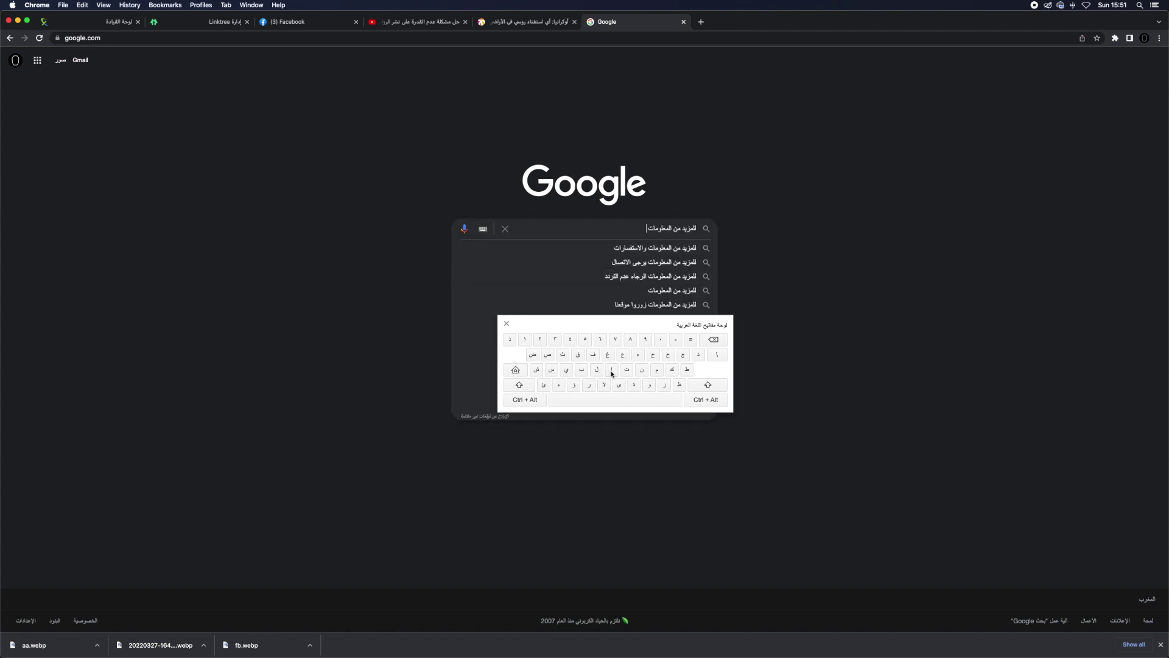
type(" انقر على")
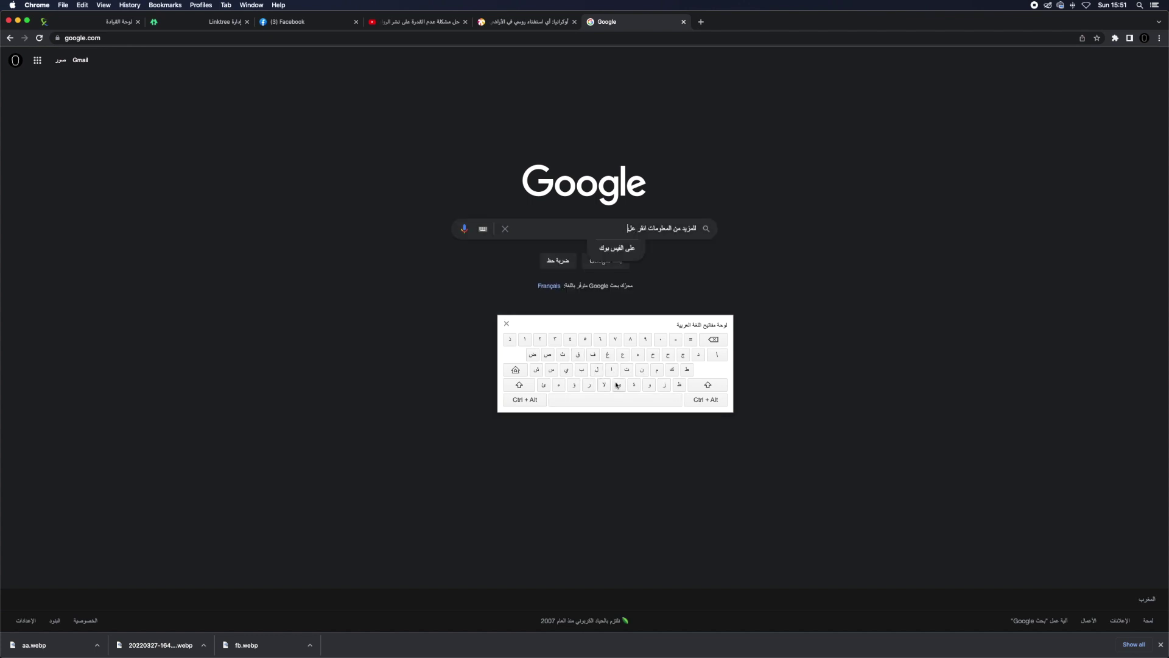
type(" الرابط")
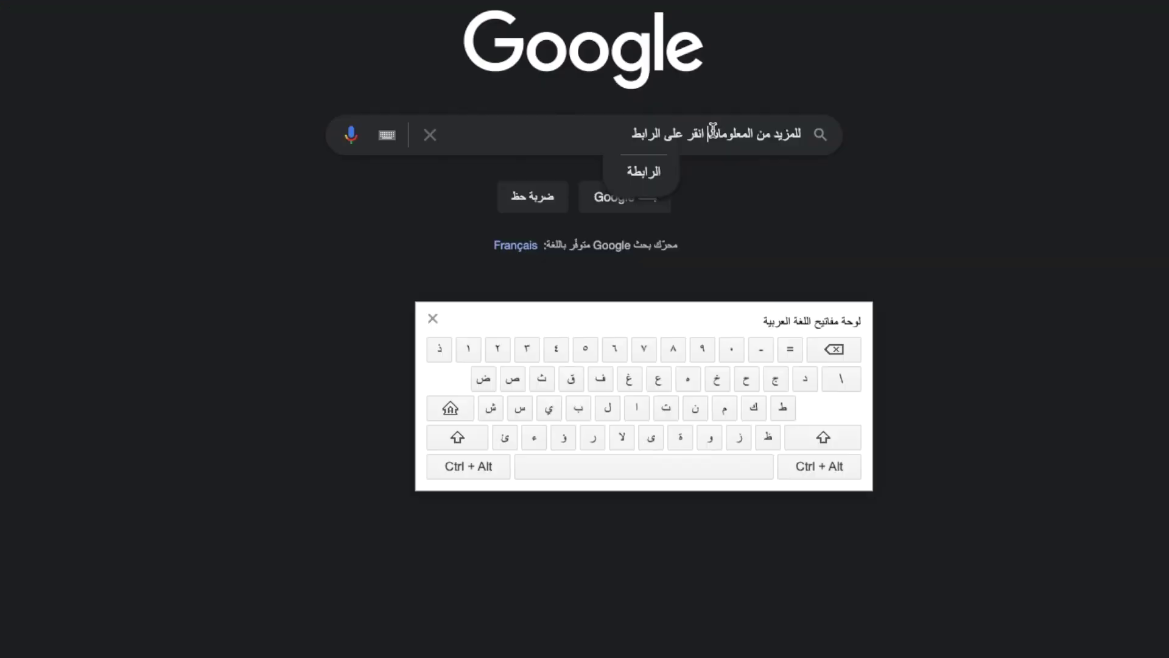
Step: Copy the phrase into the Facebook post between the headline and the Linktree address, end it with a colon, and publish the post
triple_click(712, 131)
right_click(711, 129)
left_click(810, 258)
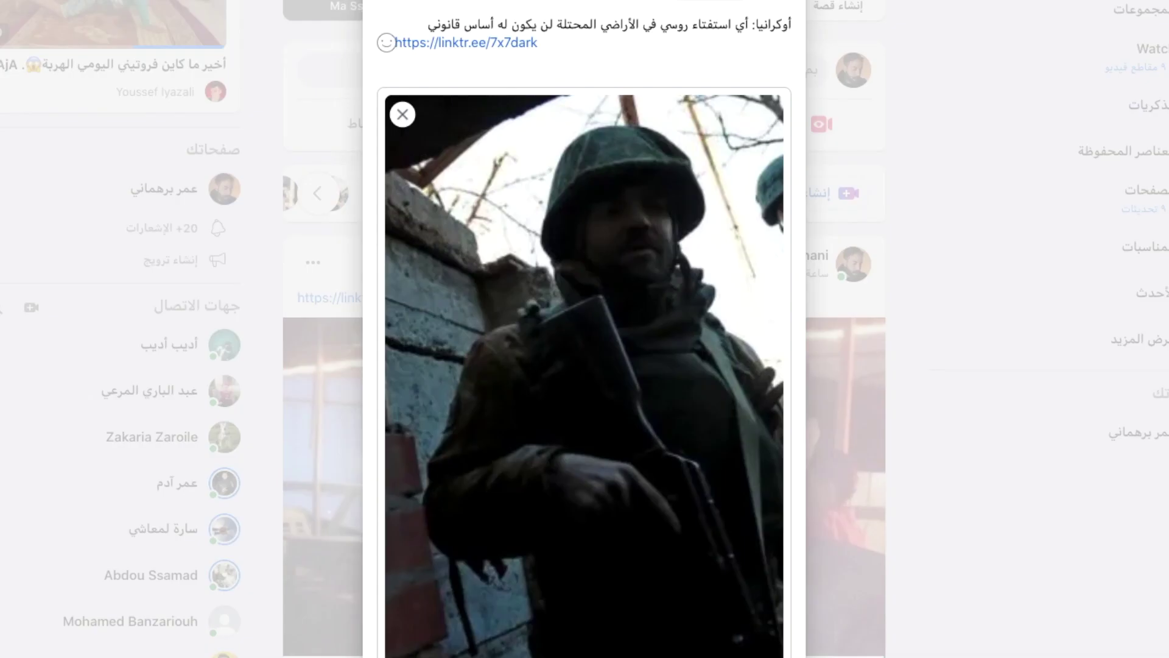
key("ctrl+v")
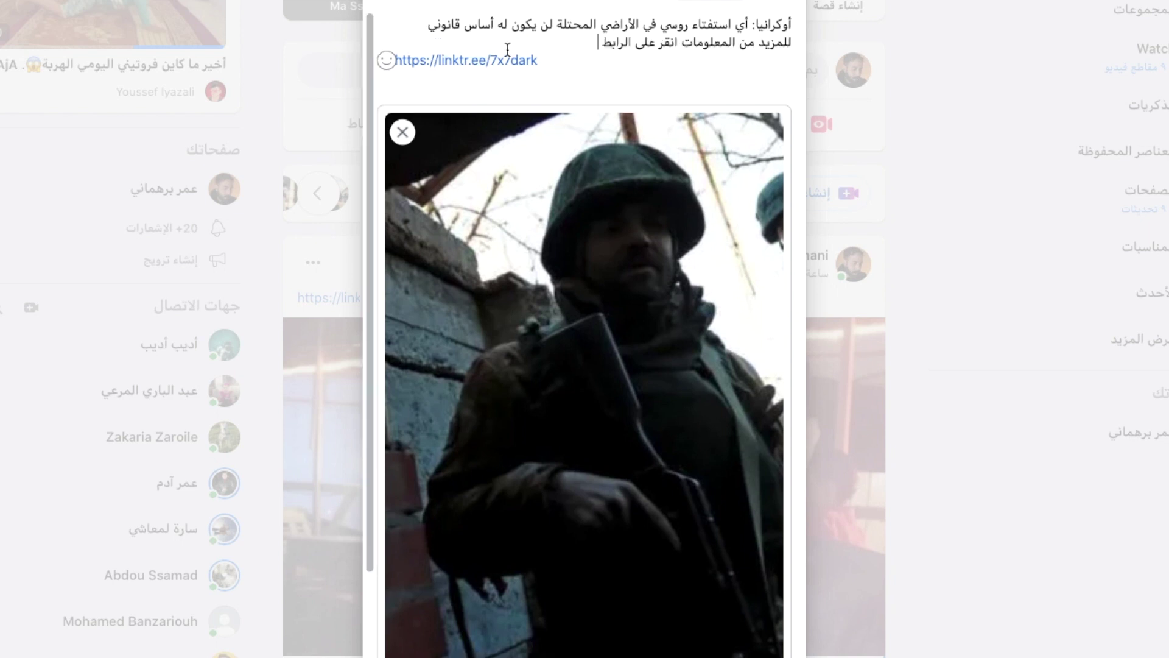
type(":")
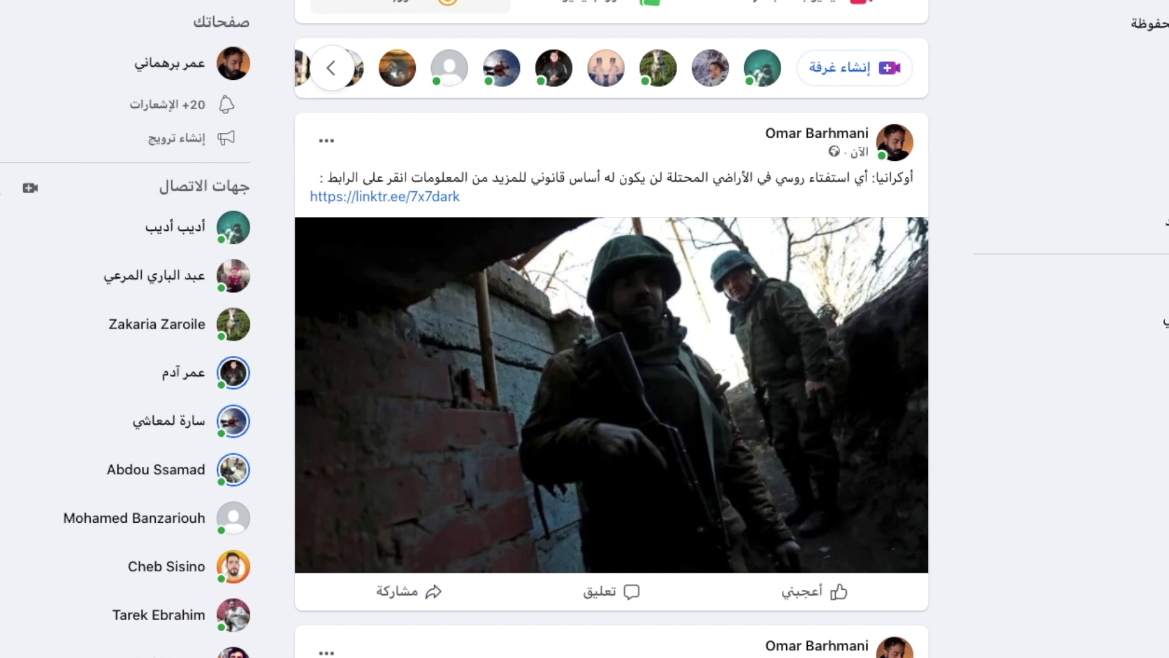
Step: Return to the exe.io dashboard, close the new-link dialog and examine the month's view and earnings totals
left_click(103, 23)
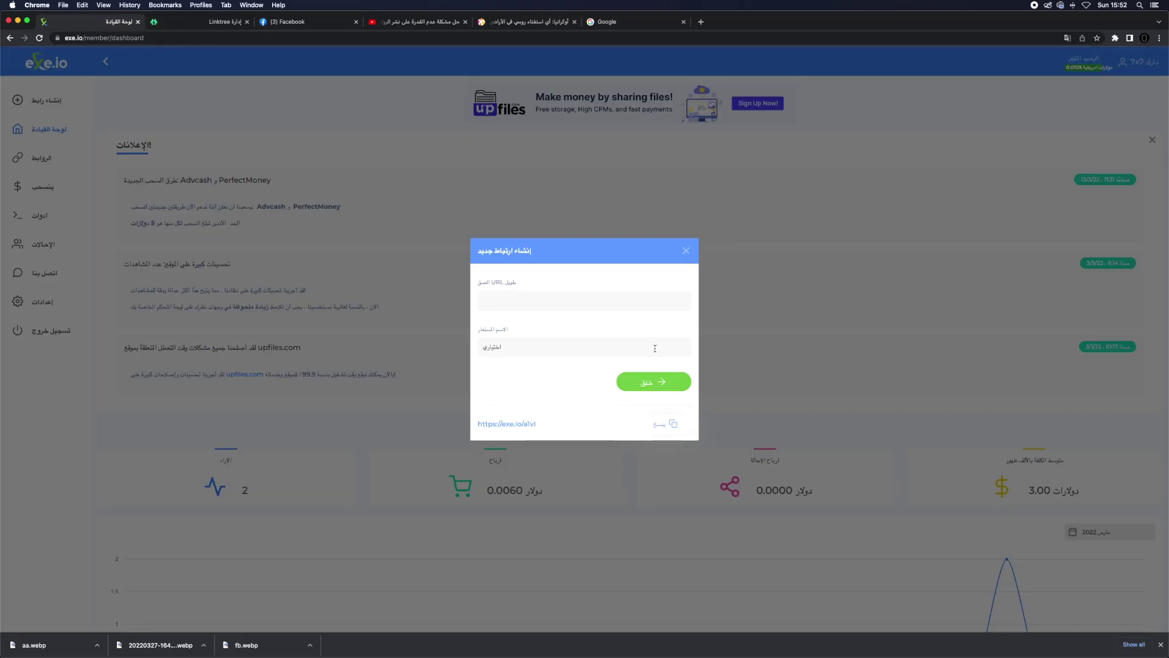
left_click(687, 250)
scroll(670, 316, "down", 3)
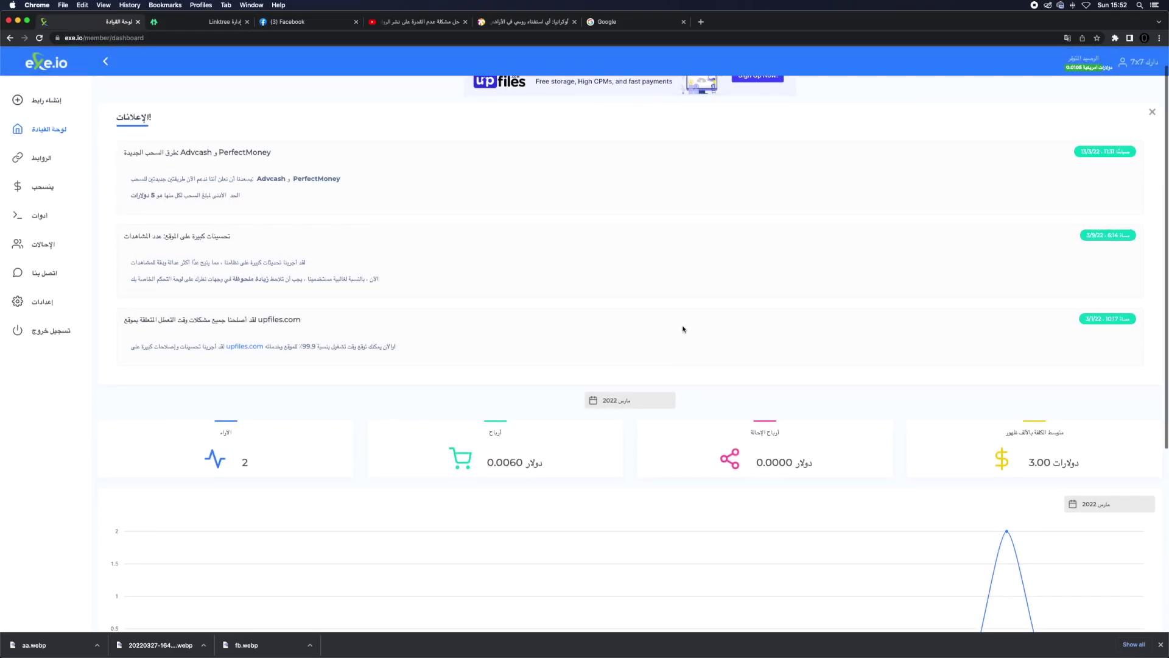
left_click_drag(235, 365, 248, 380)
left_click(254, 382)
double_click(246, 378)
left_click_drag(487, 376, 551, 376)
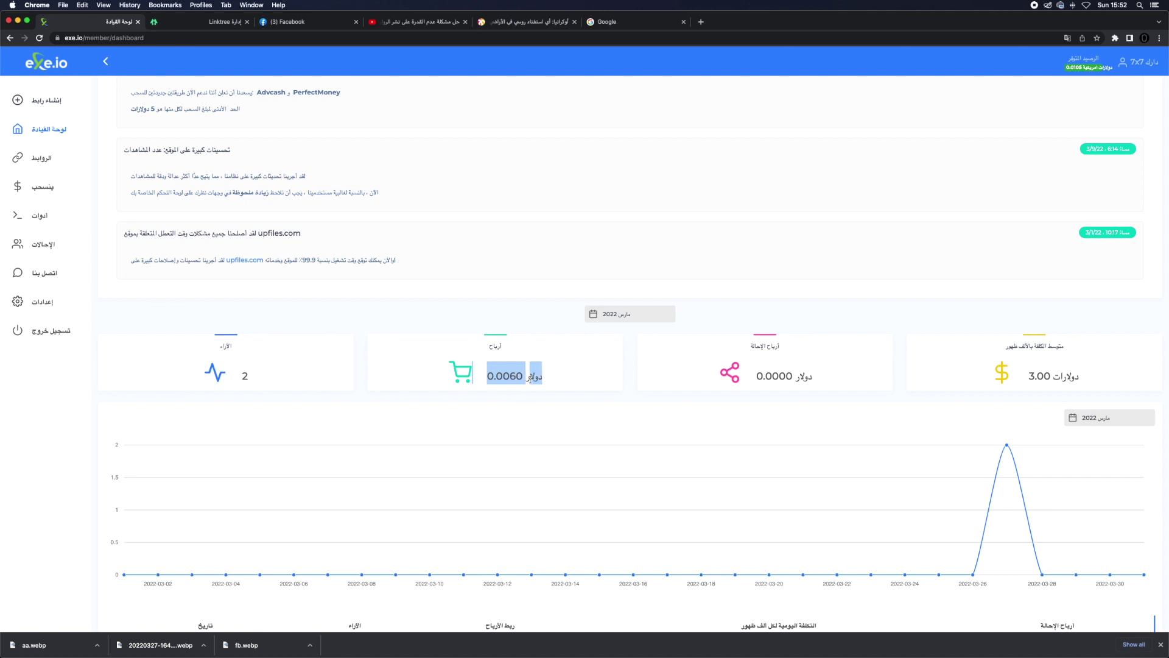
left_click(551, 375)
scroll(551, 375, "down", 3)
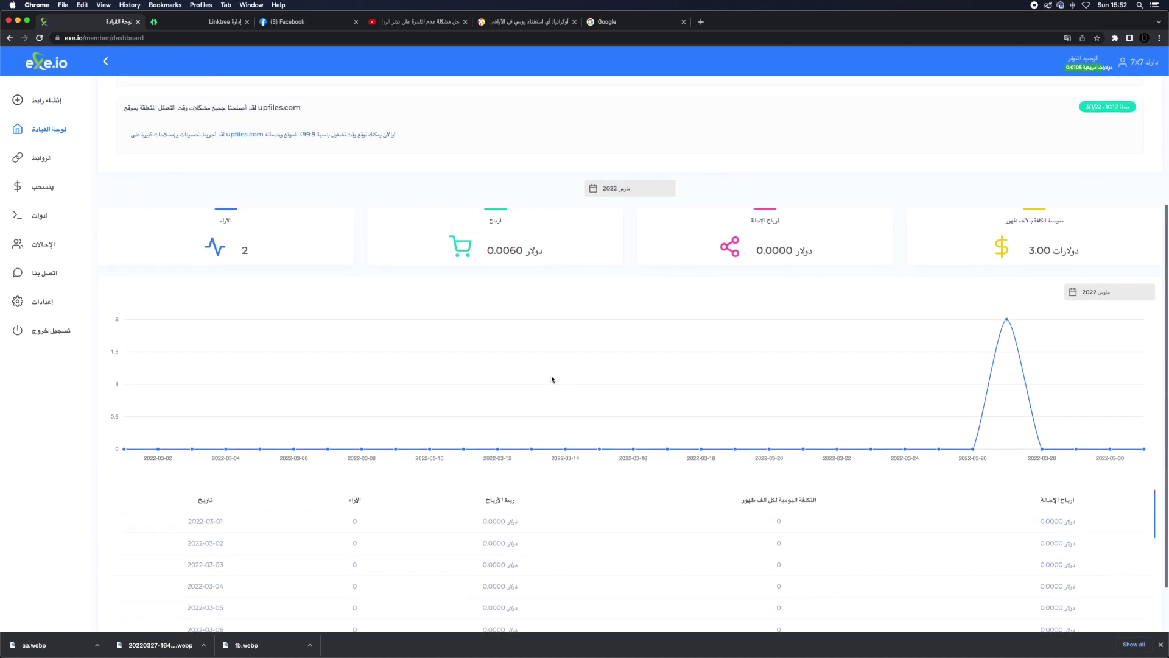
double_click(519, 242)
left_click_drag(488, 246, 511, 247)
Step: Look through the daily statistics table for March 2022 on the exe.io dashboard
scroll(516, 305, "down", 2)
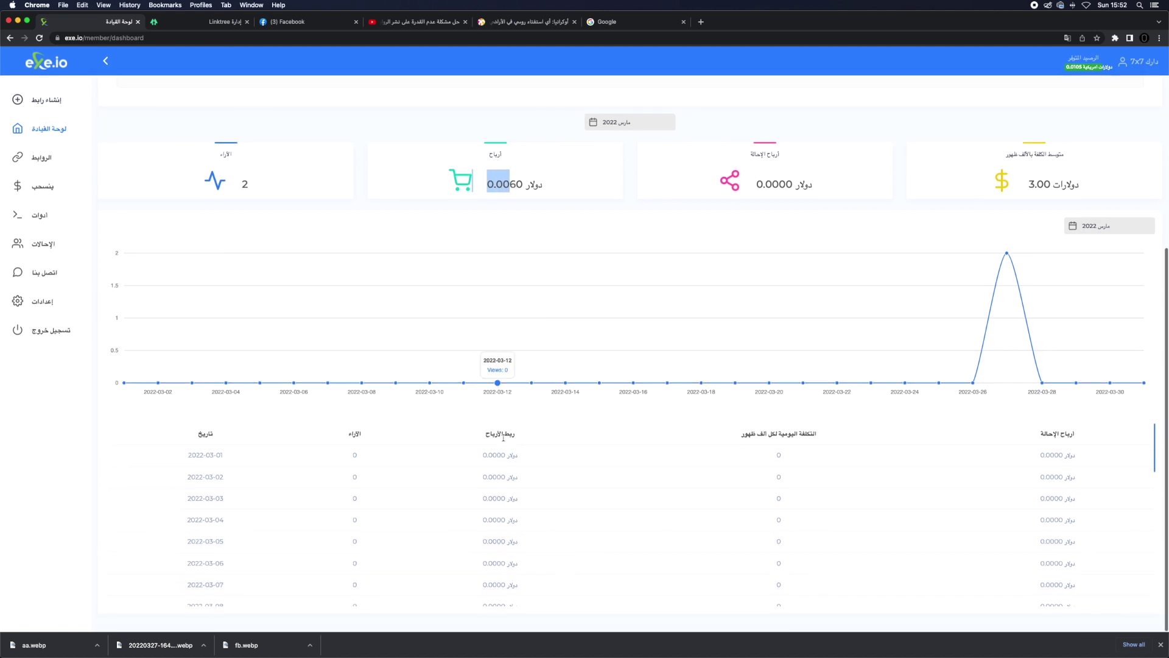
scroll(534, 507, "down", 10)
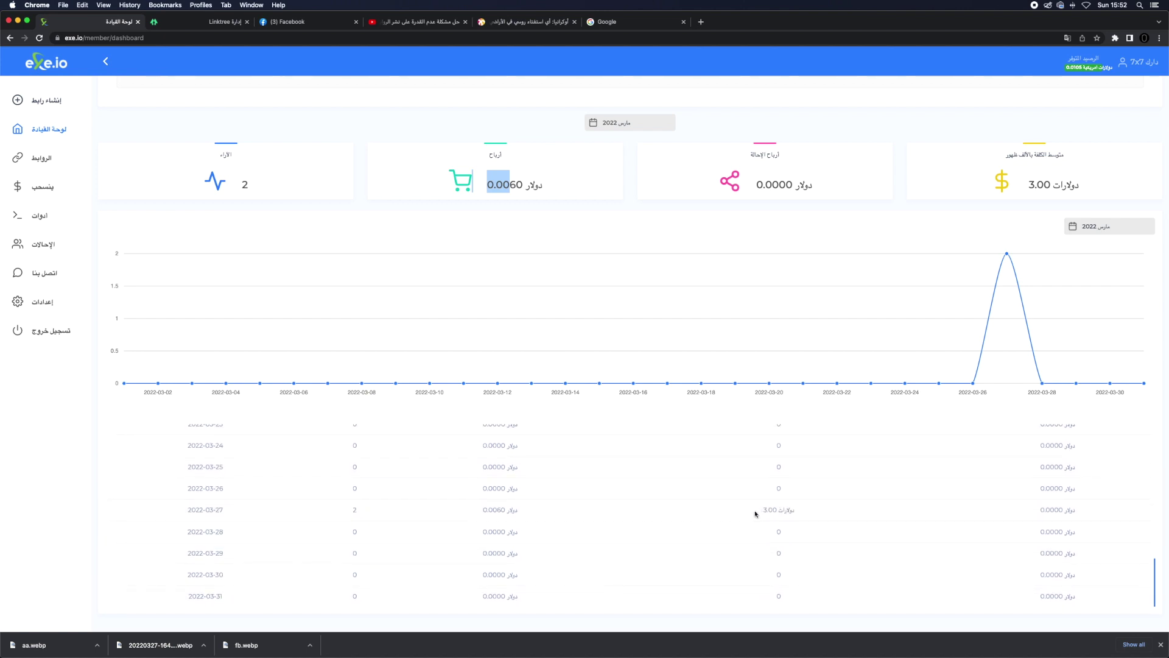
scroll(777, 512, "up", 10)
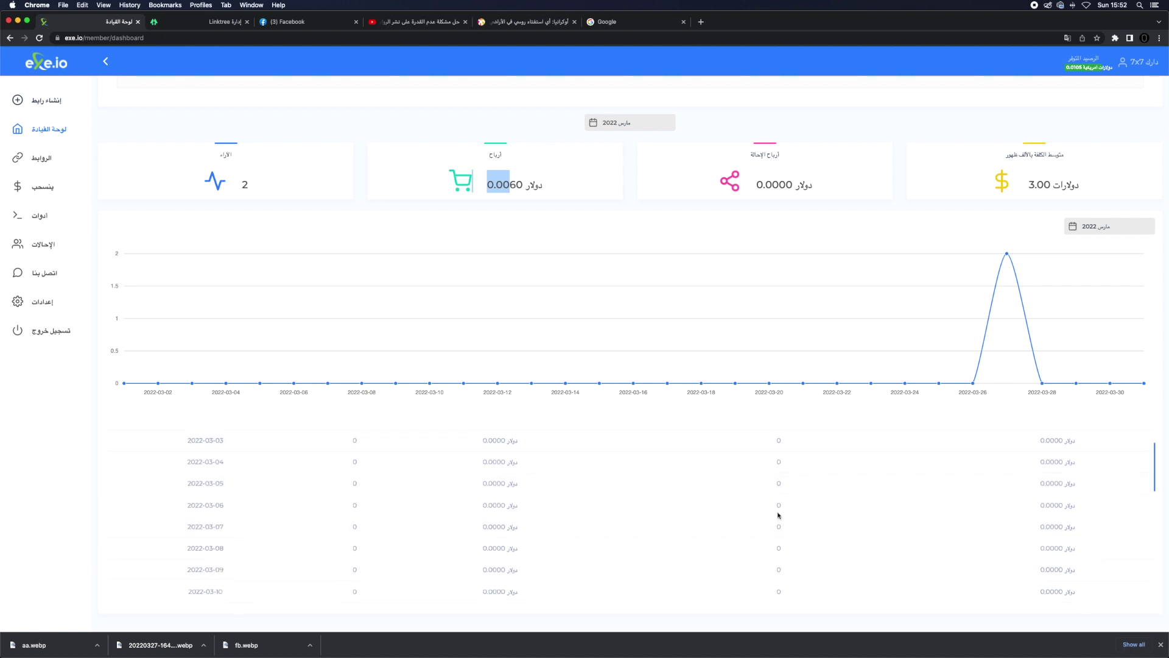
mouse_move(673, 374)
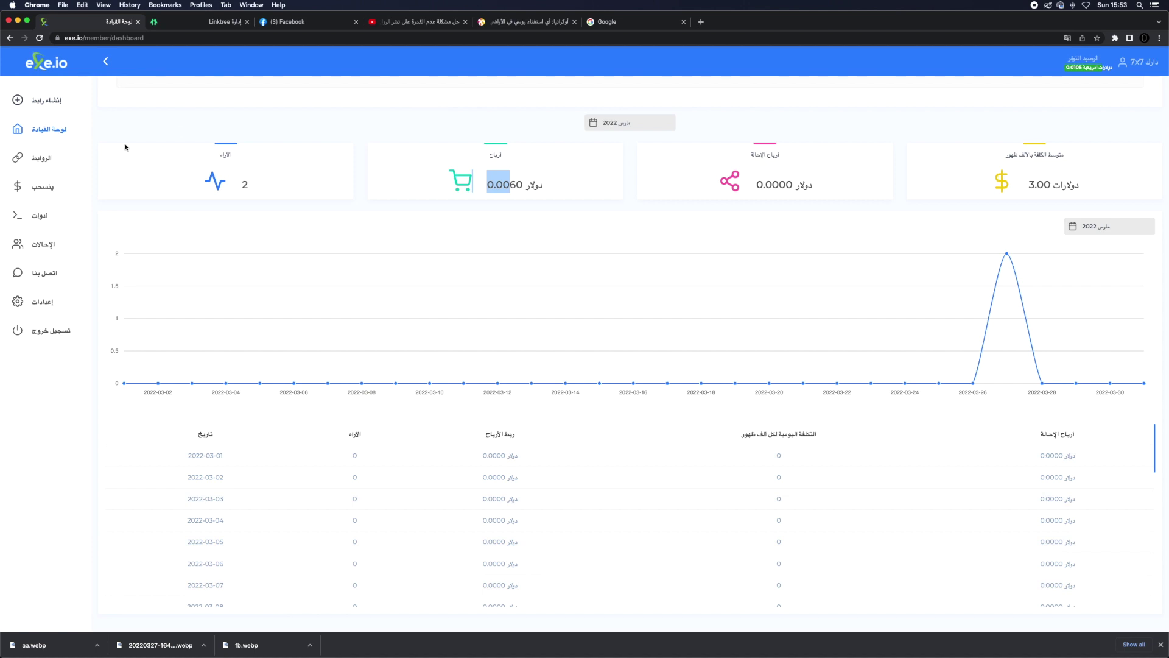
Step: Try to request a payout on the exe.io withdrawals page and check the available balance
left_click(53, 187)
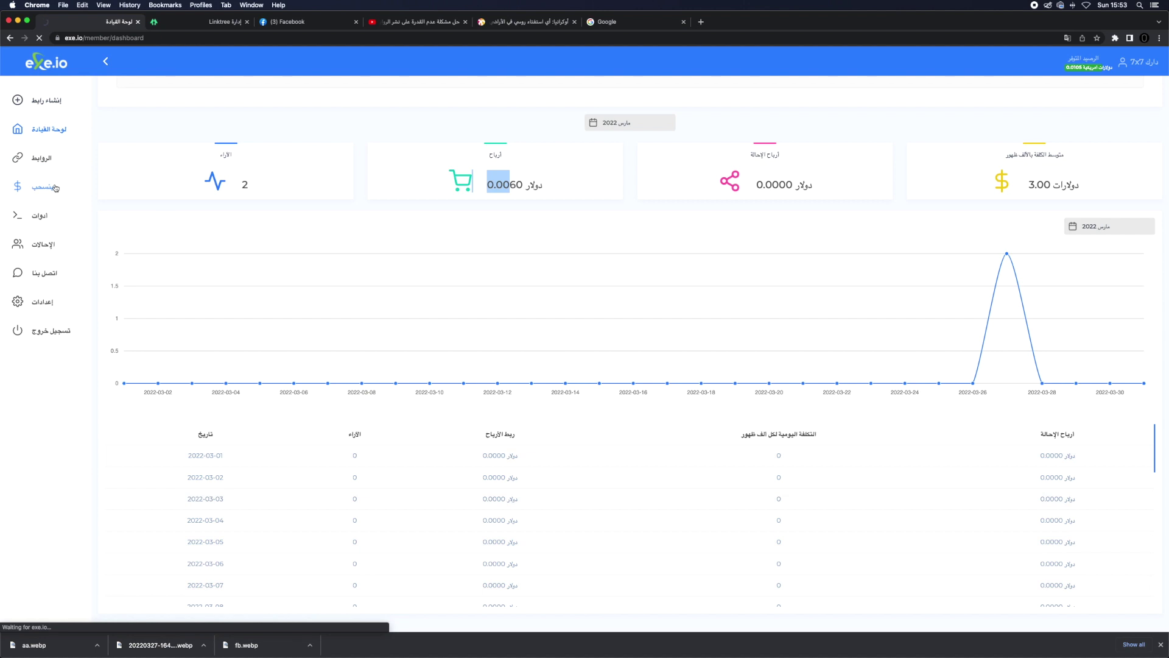
left_click(196, 254)
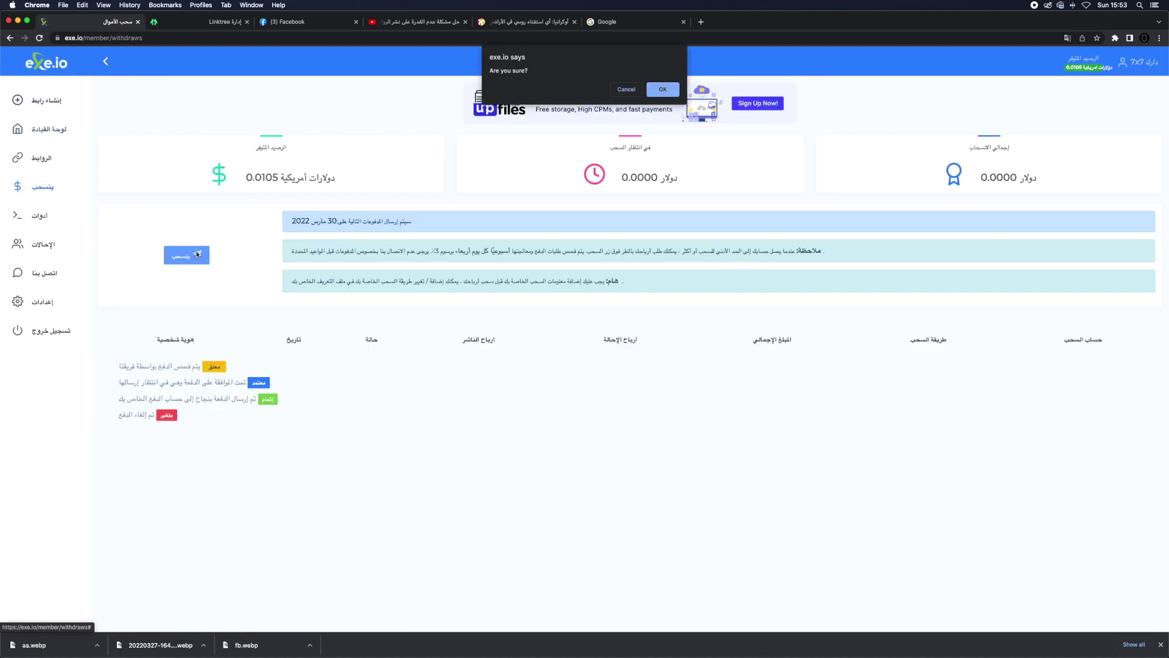
left_click(663, 89)
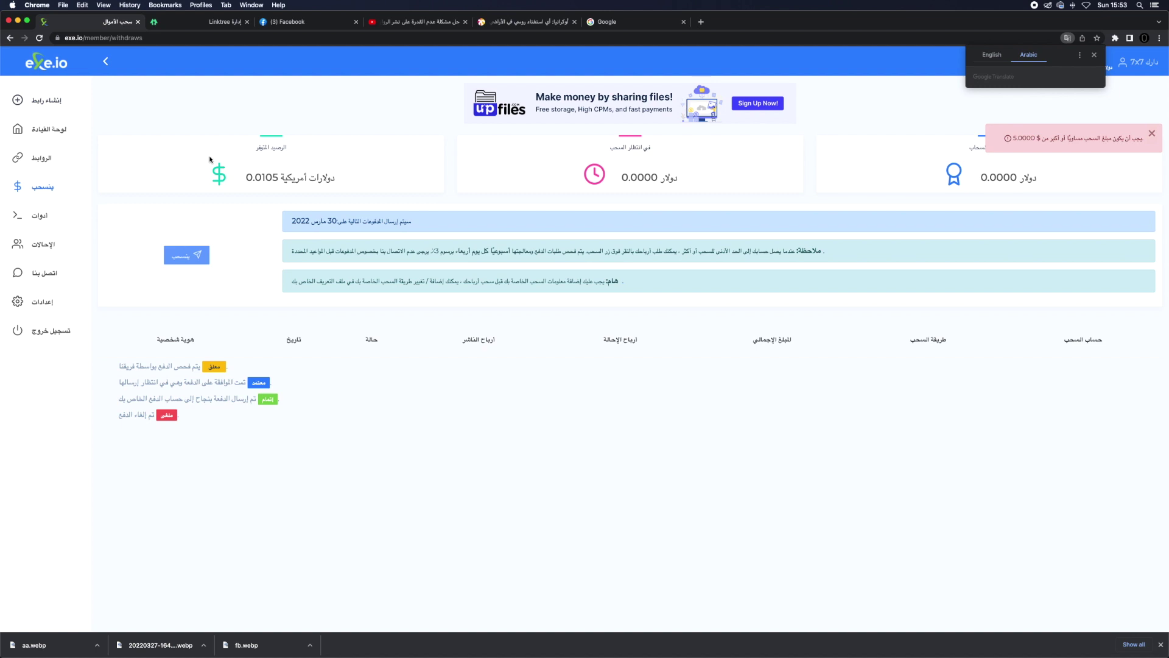
left_click_drag(253, 171, 349, 183)
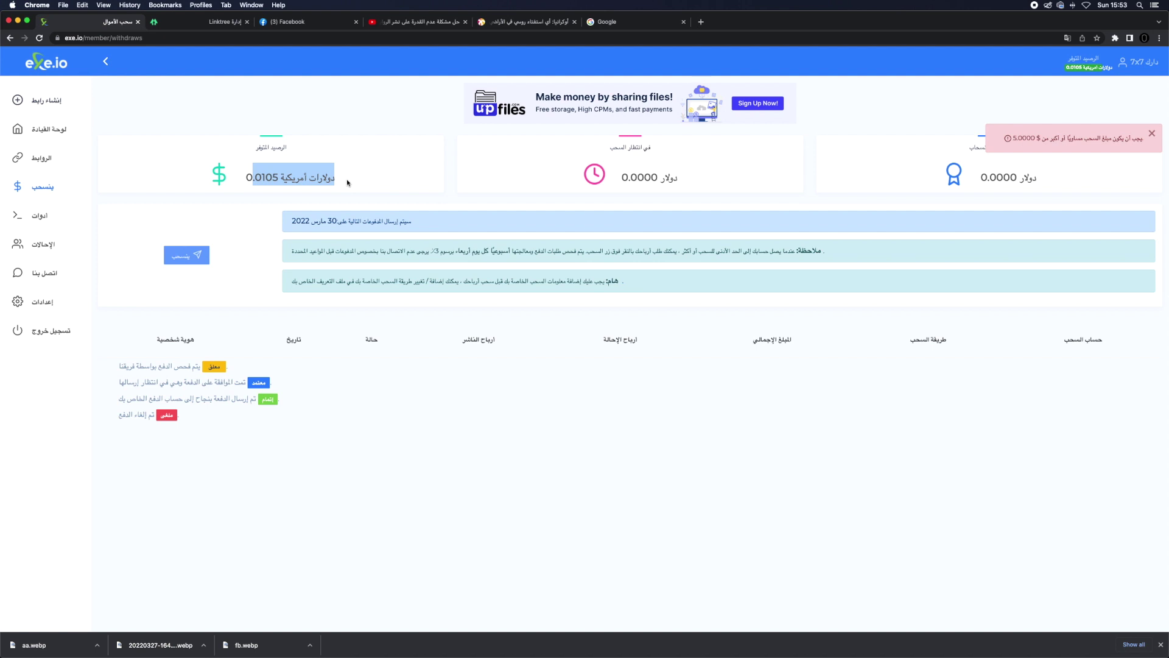
left_click(383, 152)
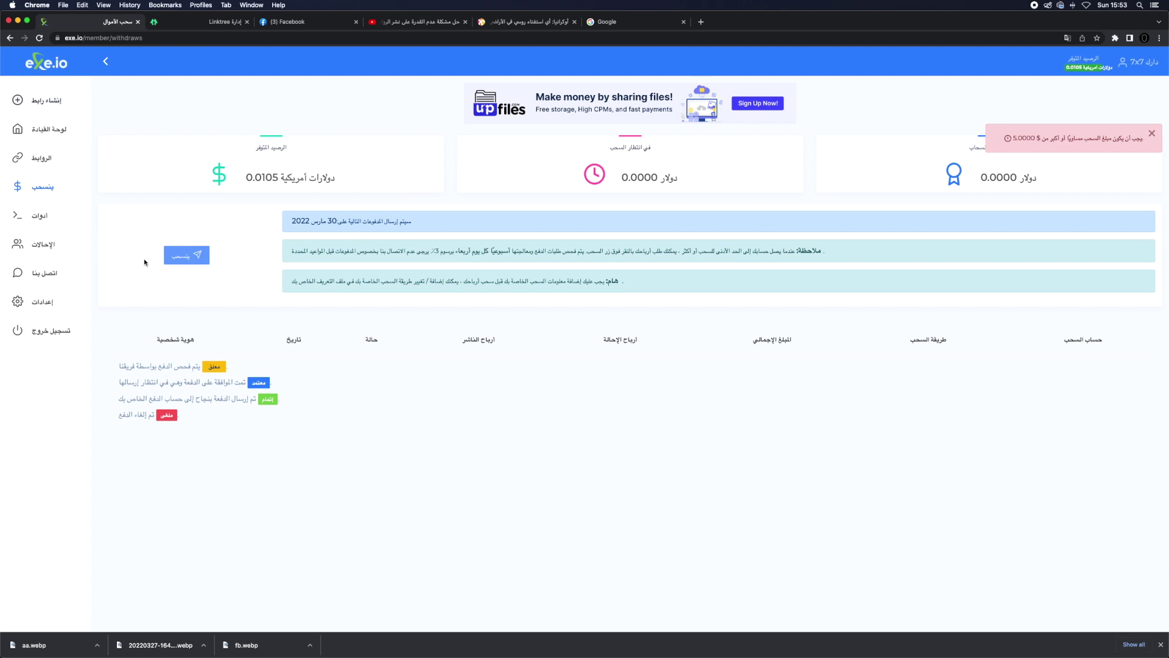
Step: Go back from the news article to the site's list of articles tagged "روسيا تغزو أوكرانيا"
left_click(195, 24)
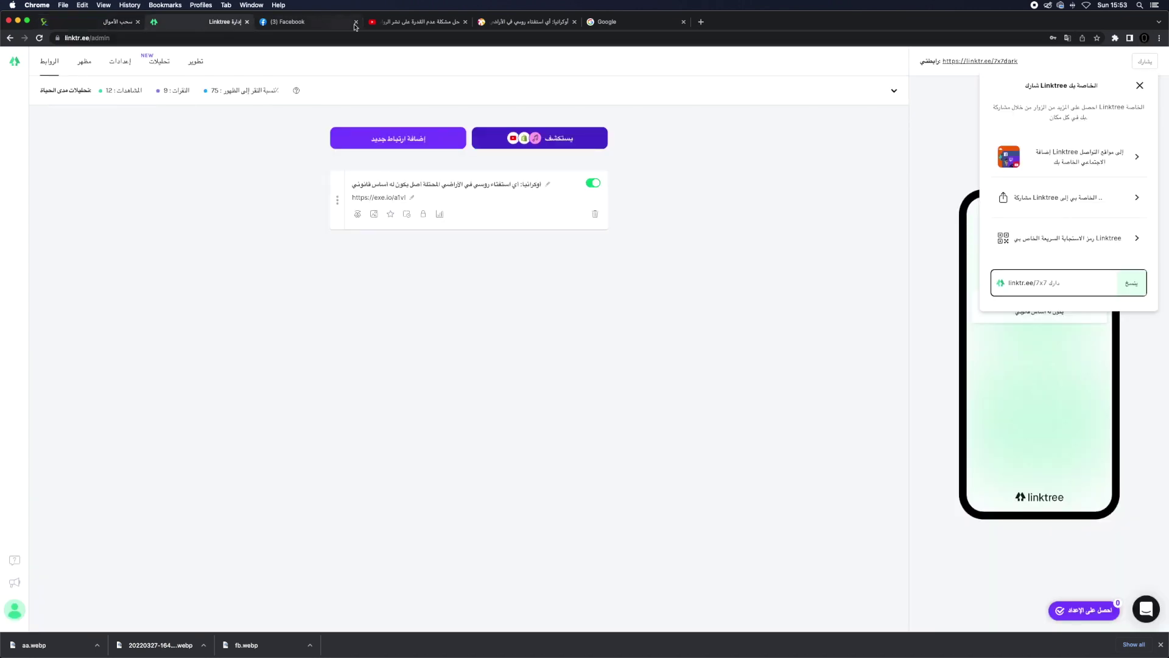
left_click(551, 24)
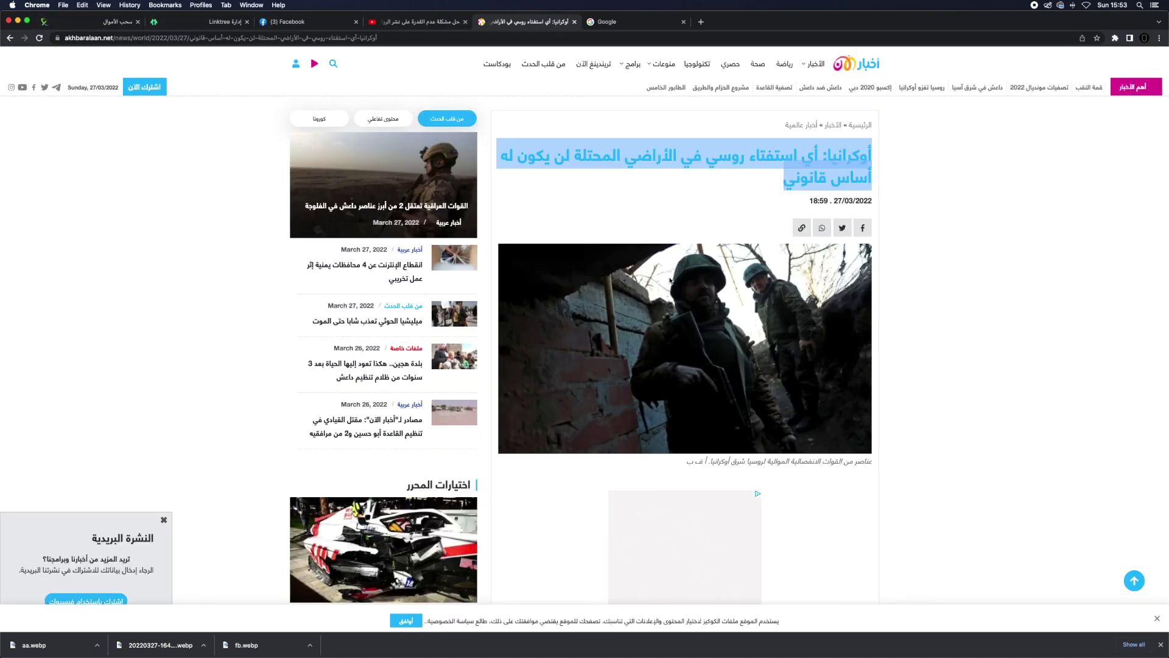
scroll(666, 259, "down", 12)
scroll(670, 280, "up", 12)
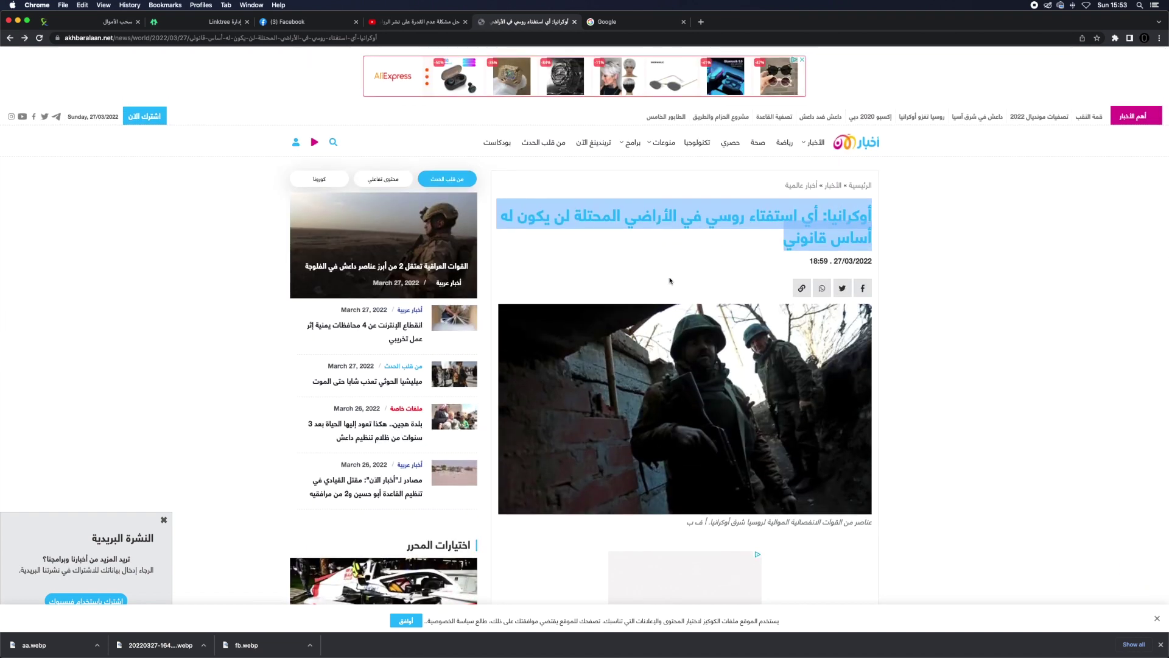
scroll(667, 276, "left", 5)
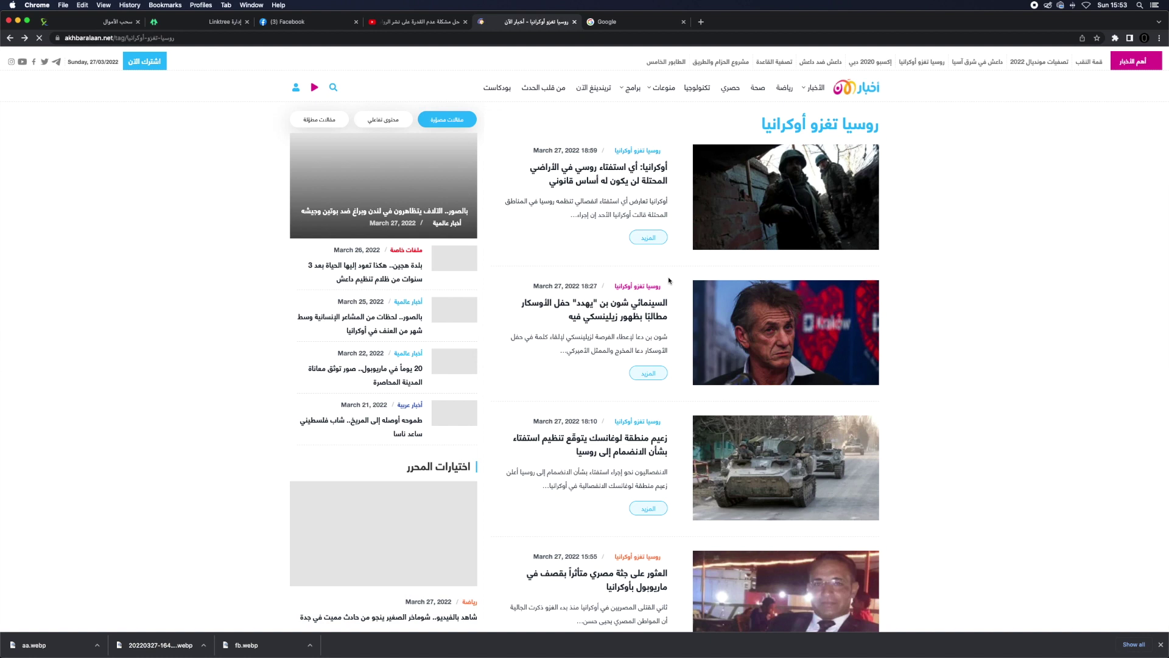